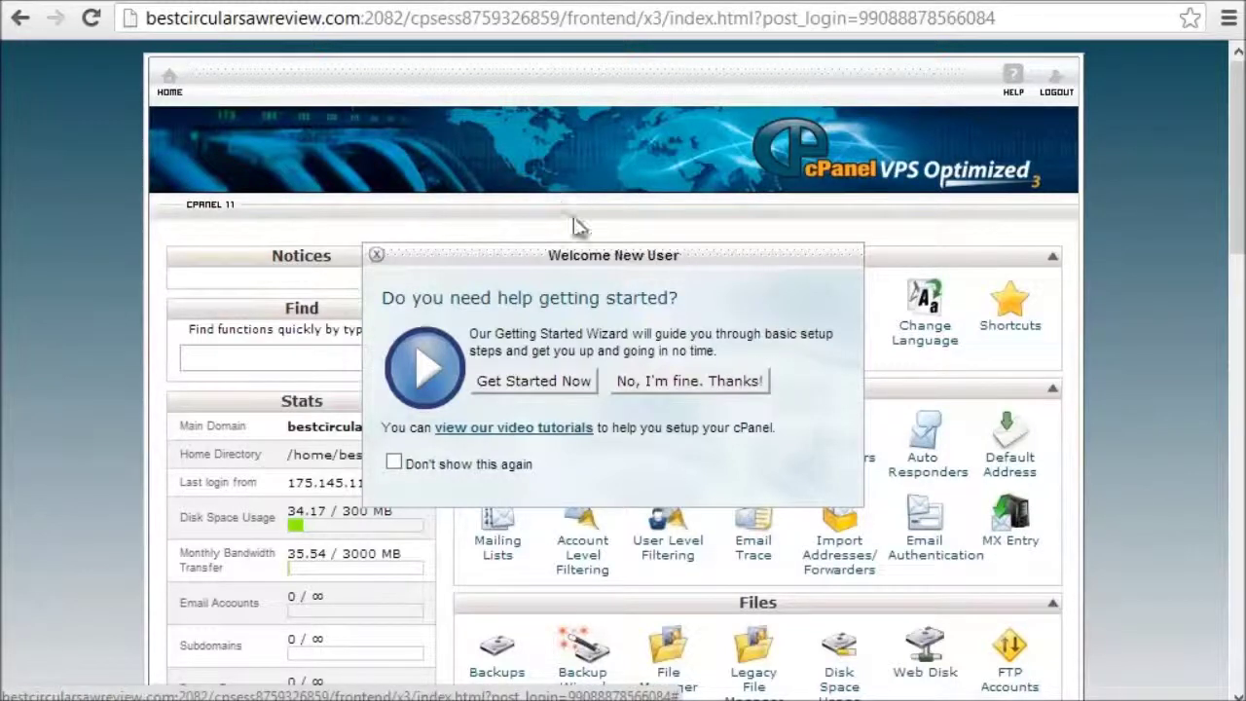
# Step: Dismiss the cPanel welcome prompt and open Softaculous from Software/Services
pyautogui.click(698, 381)
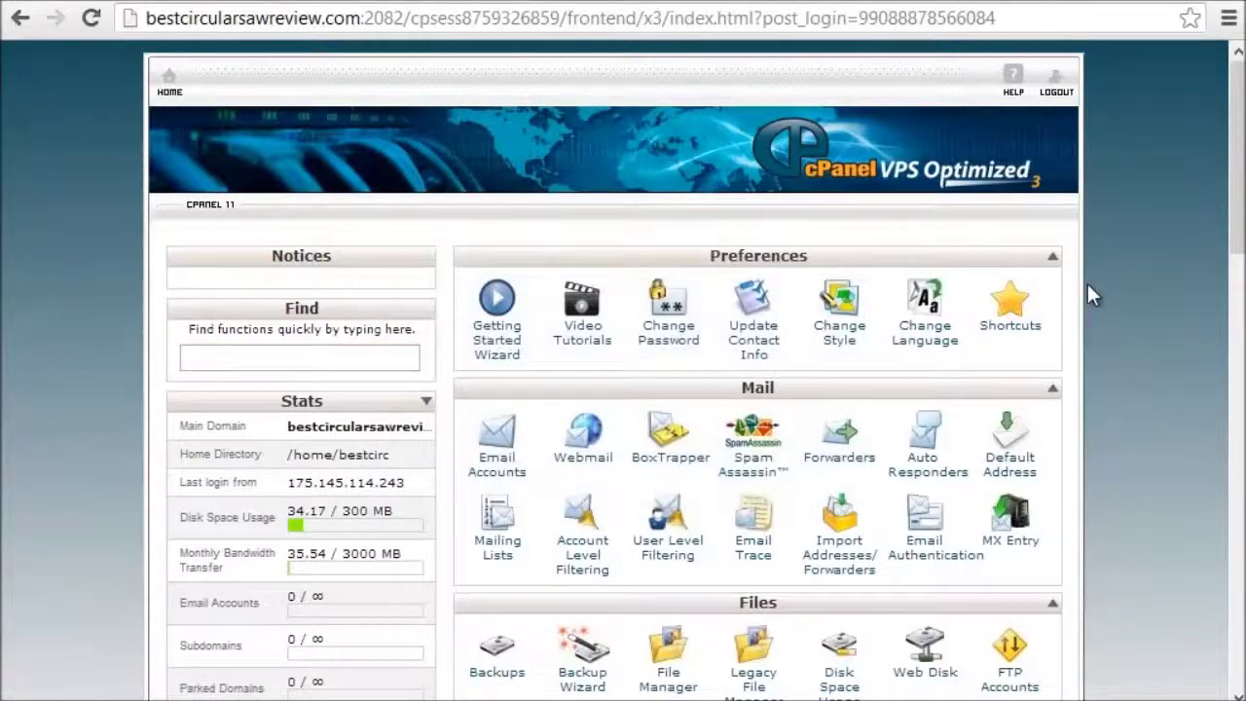
pyautogui.scroll(-3, 1086, 282)
pyautogui.scroll(-6, 1087, 287)
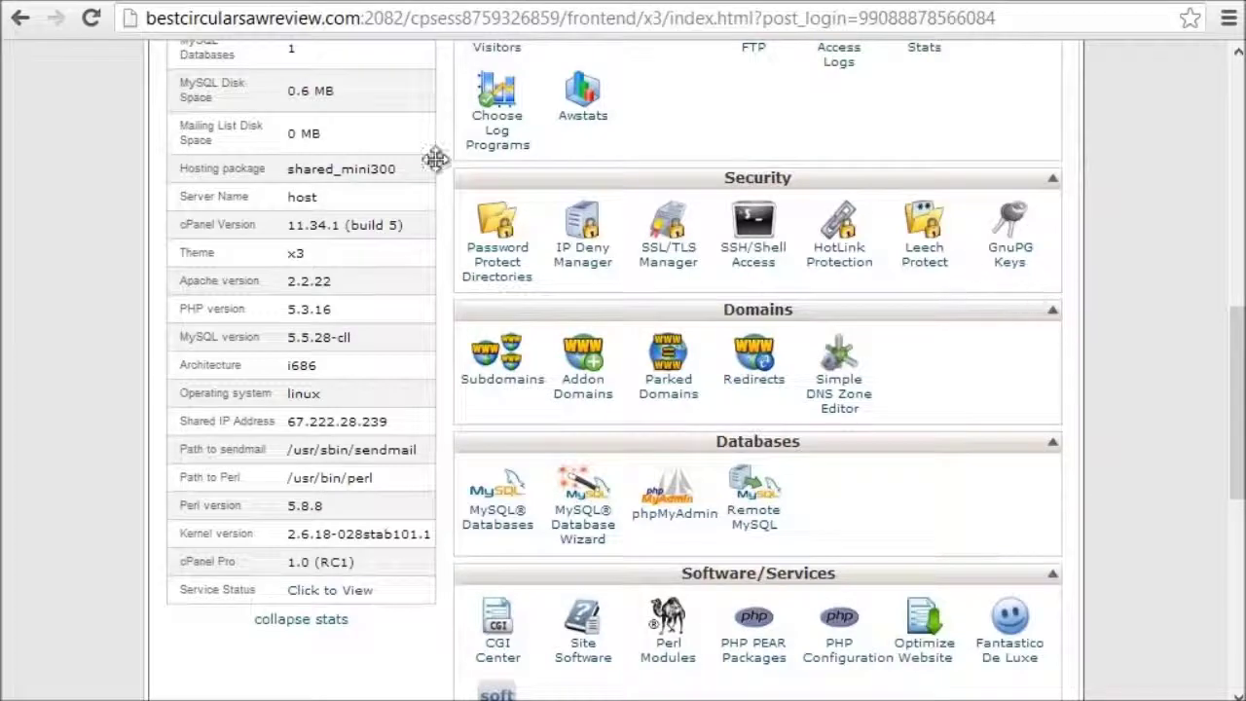
pyautogui.scroll(-4, 939, 385)
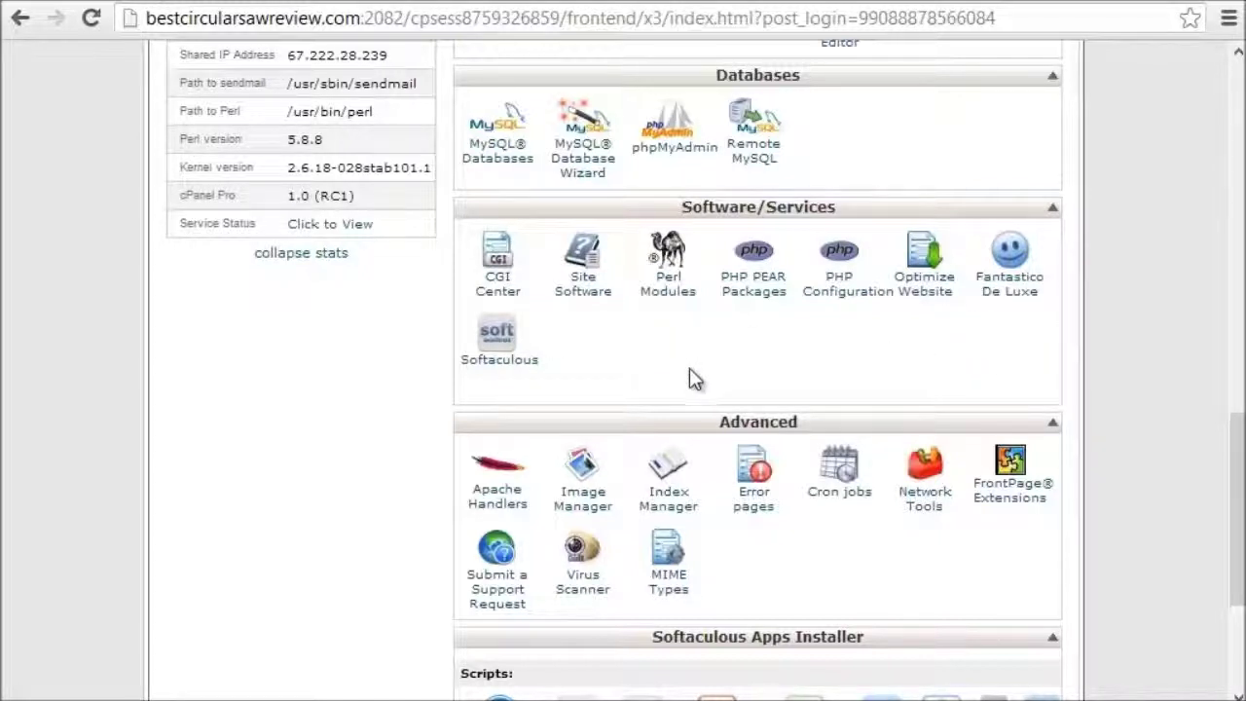
pyautogui.click(510, 368)
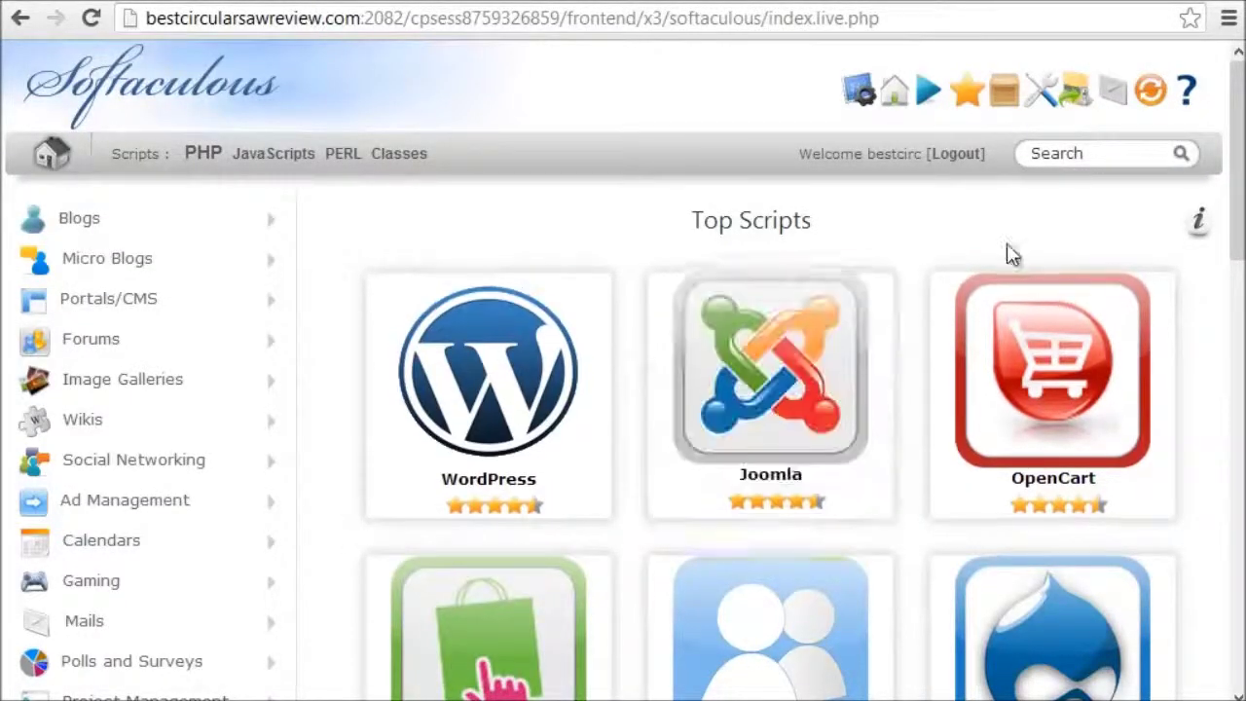
# Step: Pick WordPress from the Softaculous Top Scripts page and start its installation
pyautogui.moveTo(1239, 253); pyautogui.dragTo(1229, 429)
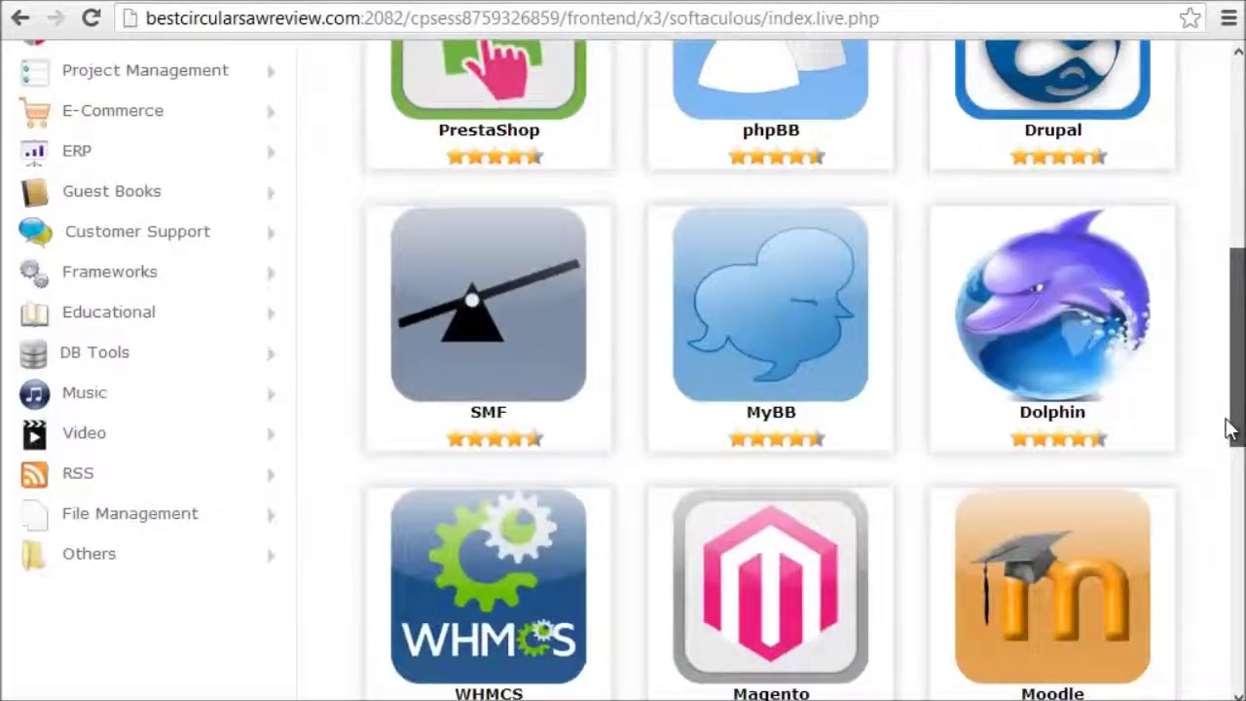
pyautogui.press('Home')
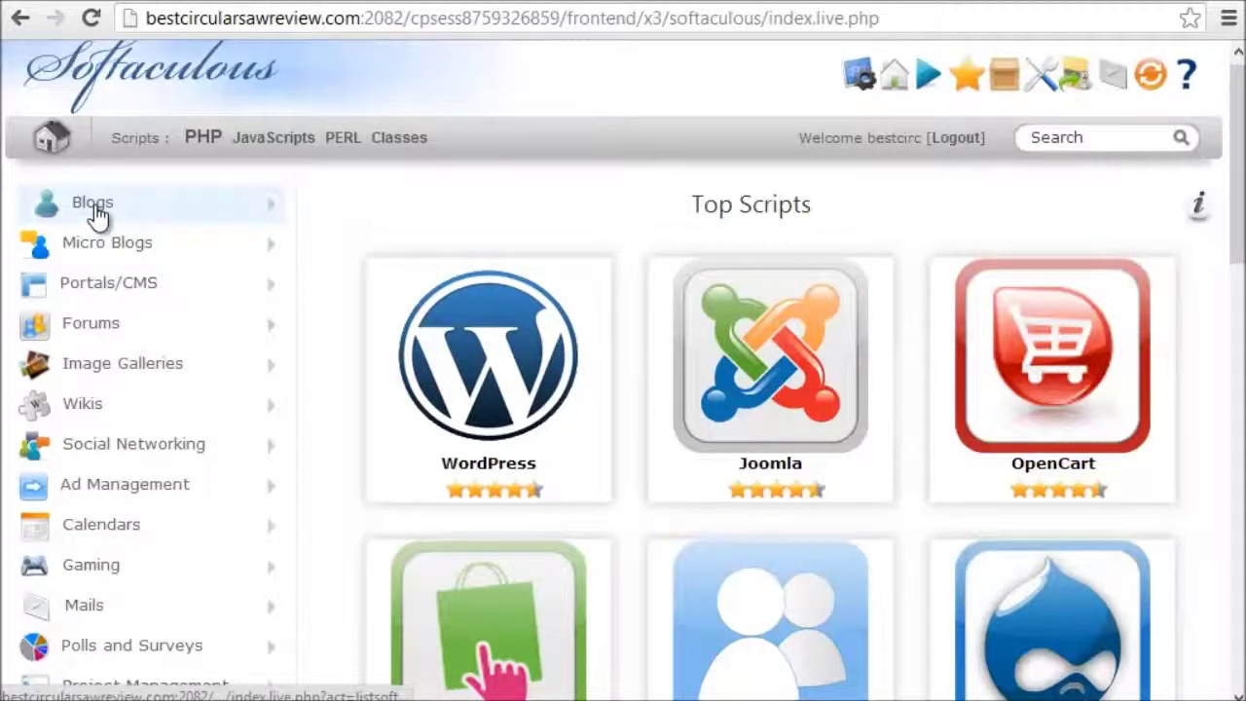
pyautogui.moveTo(464, 340)
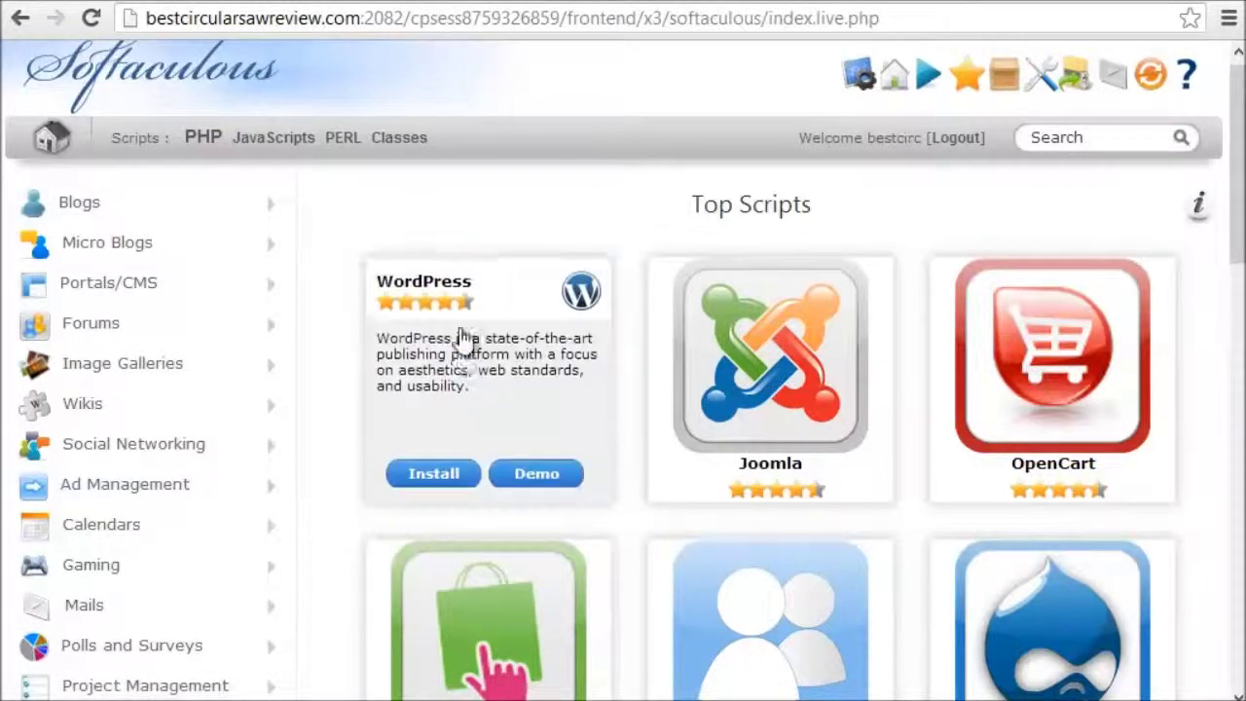
pyautogui.moveTo(690, 206); pyautogui.dragTo(925, 209)
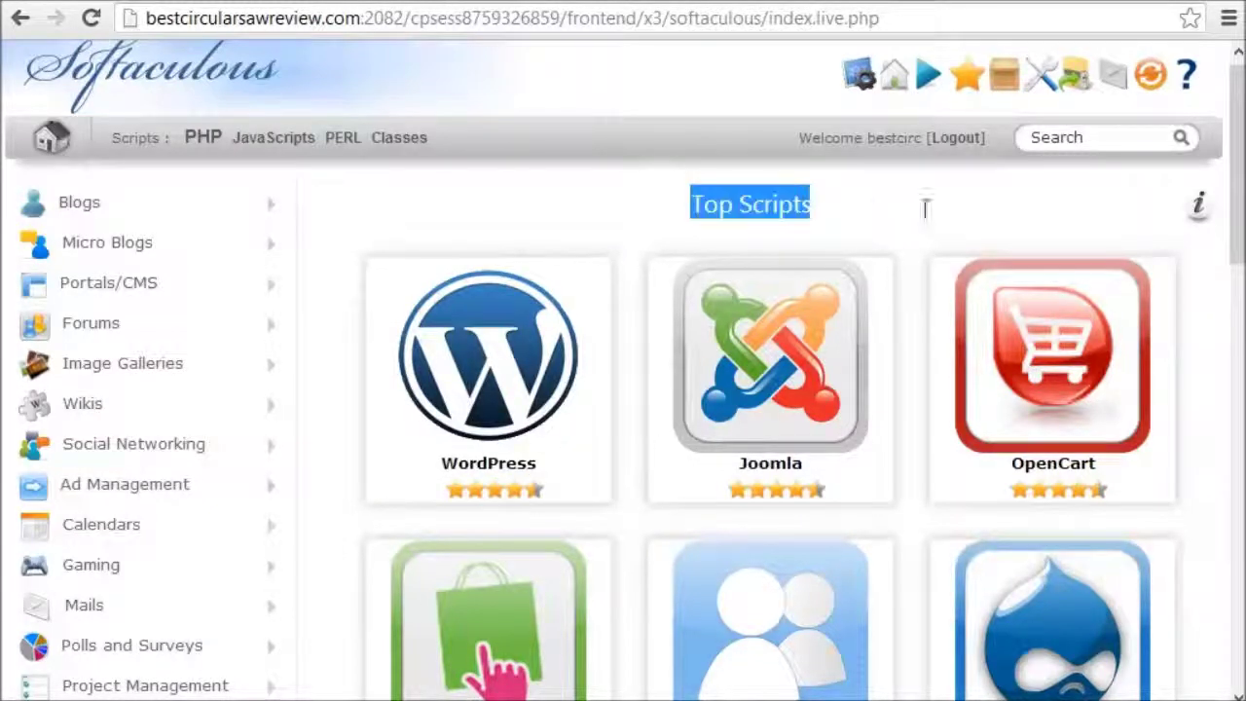
pyautogui.click(828, 199)
pyautogui.moveTo(508, 385)
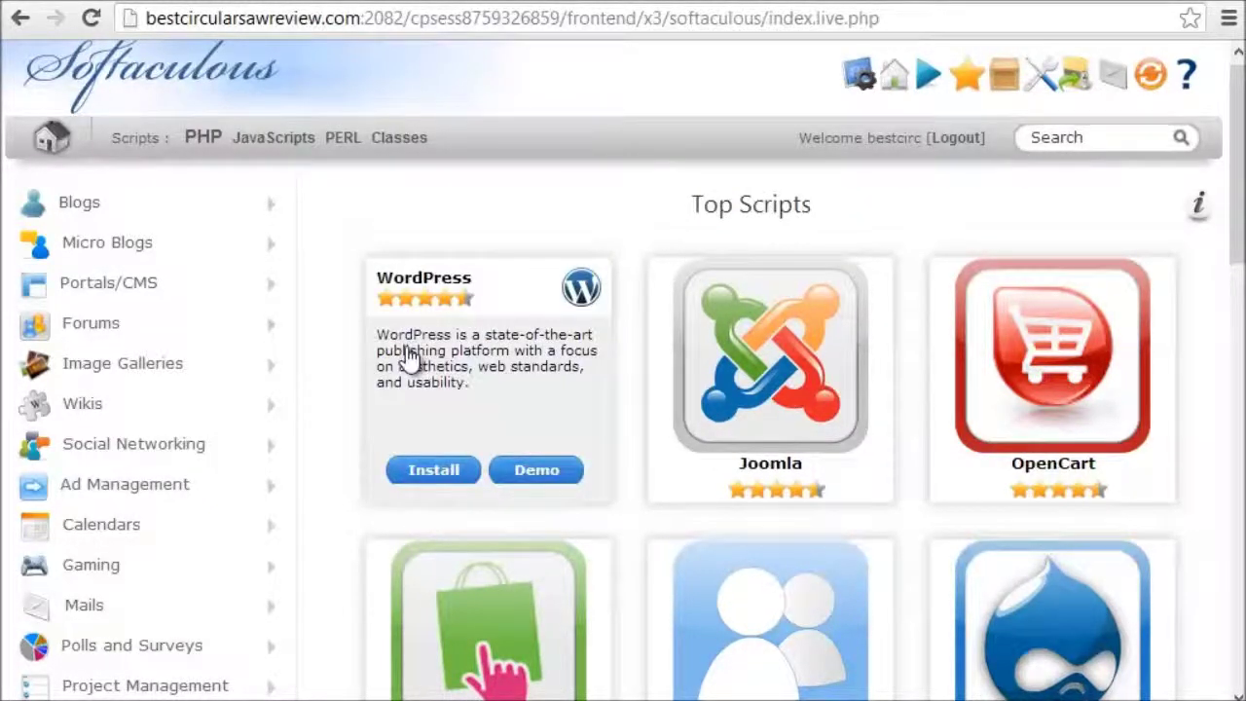
pyautogui.click(433, 472)
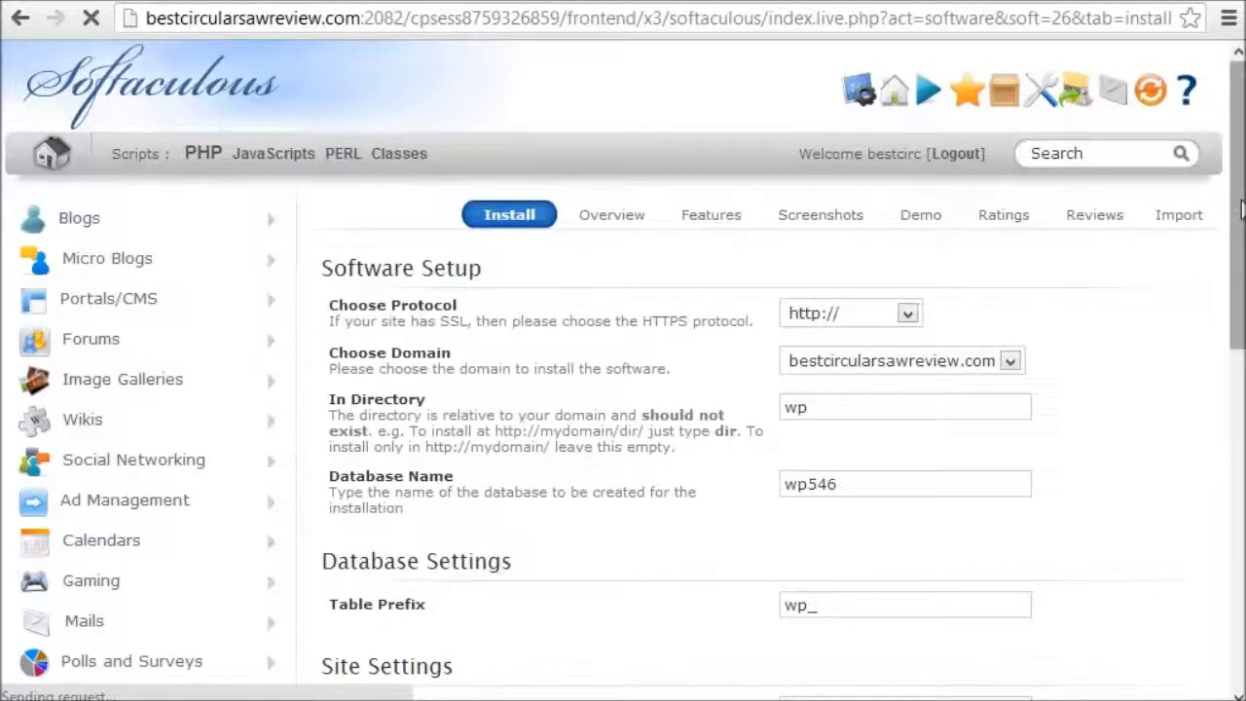
pyautogui.moveTo(1241, 213); pyautogui.dragTo(1235, 261)
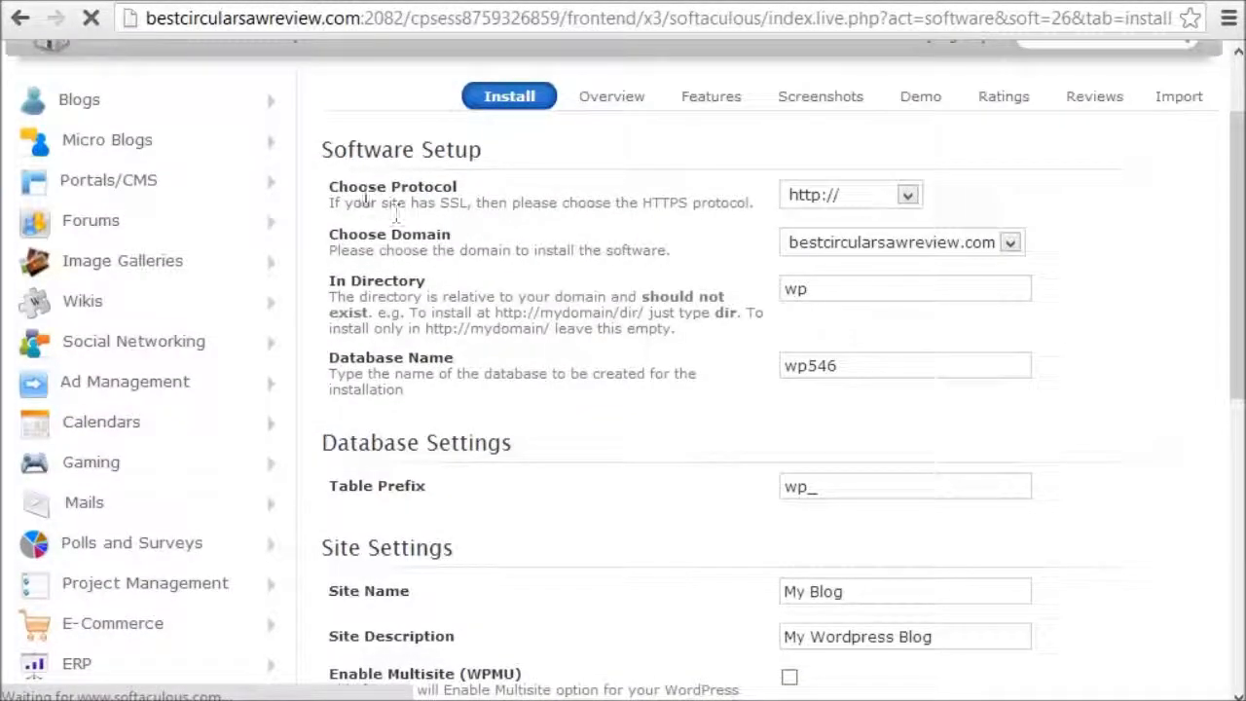
pyautogui.click(829, 203)
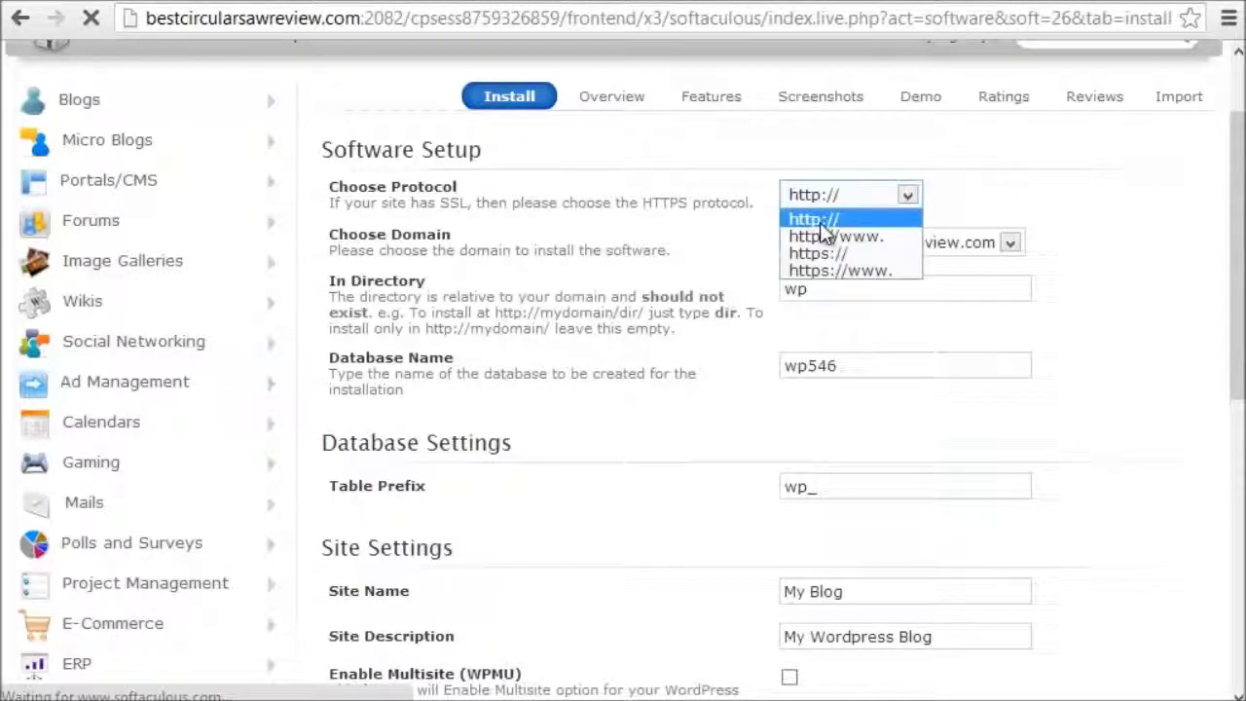
pyautogui.click(826, 220)
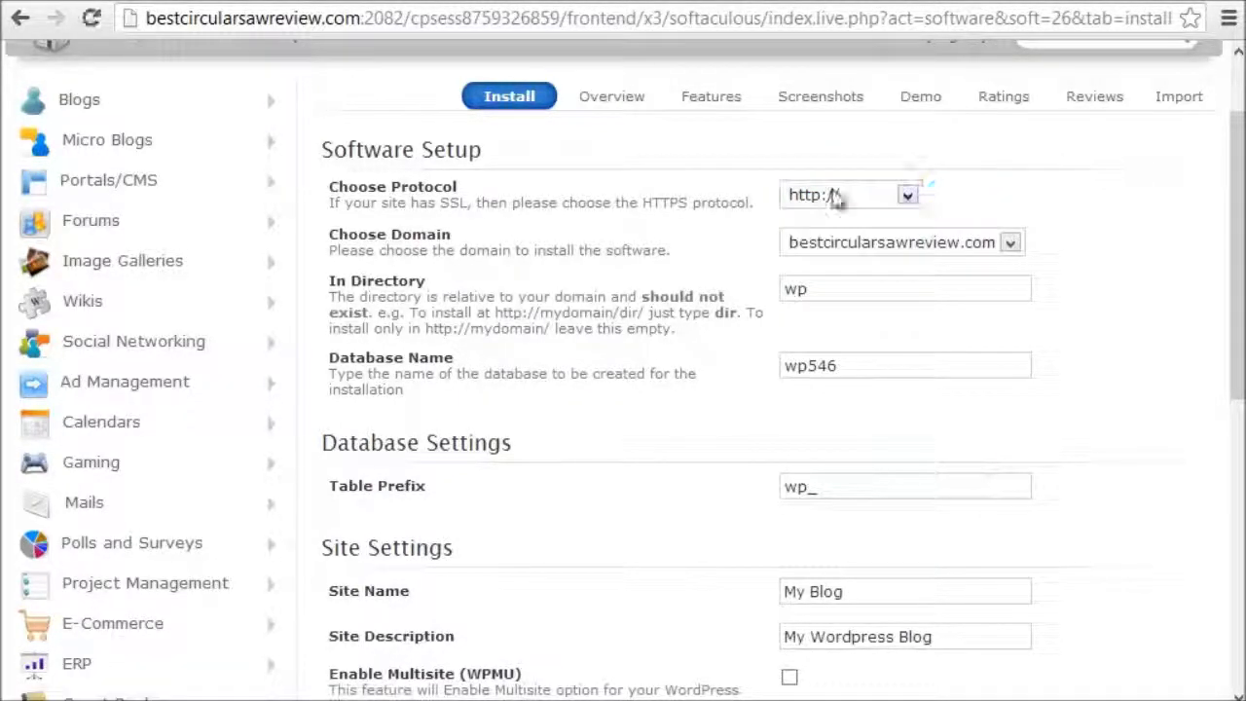
pyautogui.click(914, 243)
pyautogui.click(925, 261)
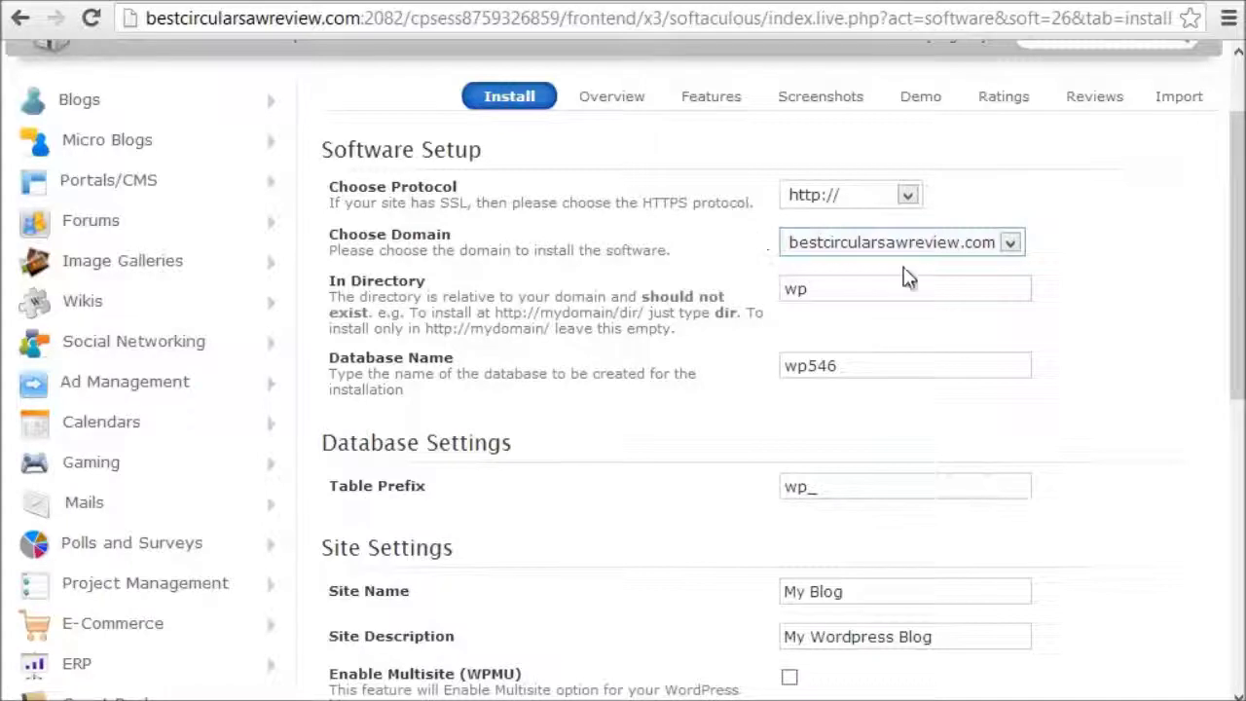
pyautogui.click(821, 247)
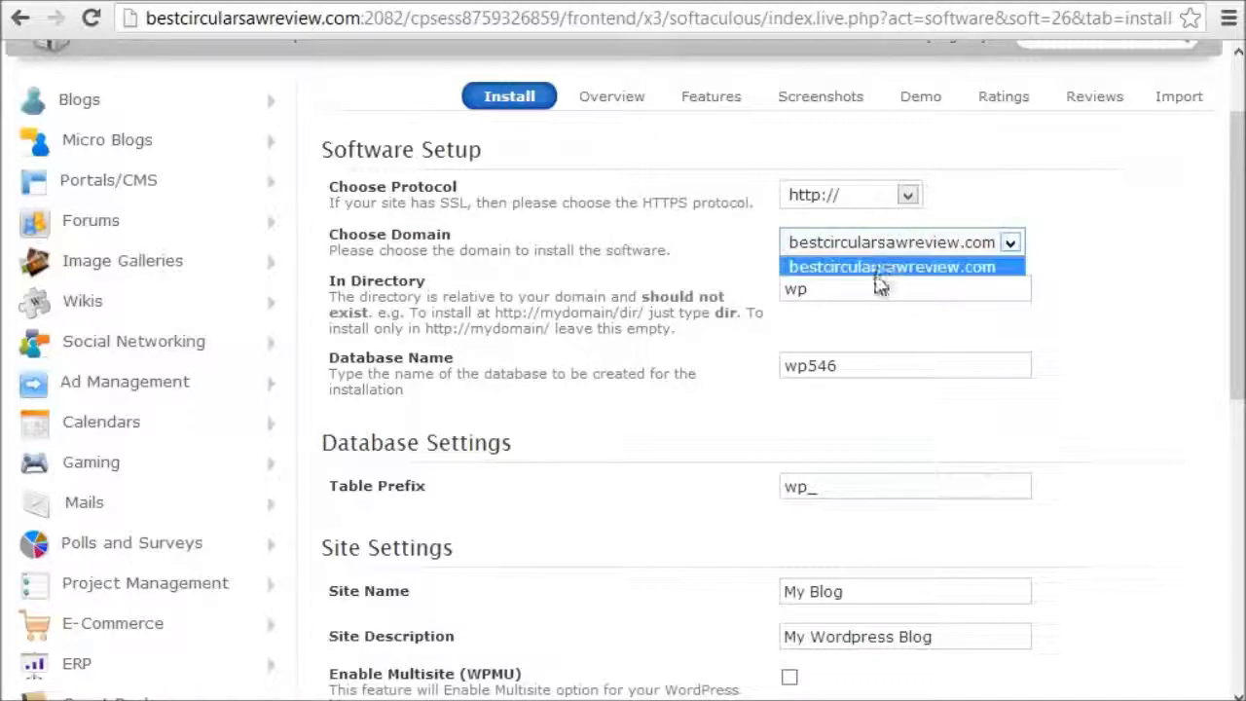
pyautogui.click(839, 263)
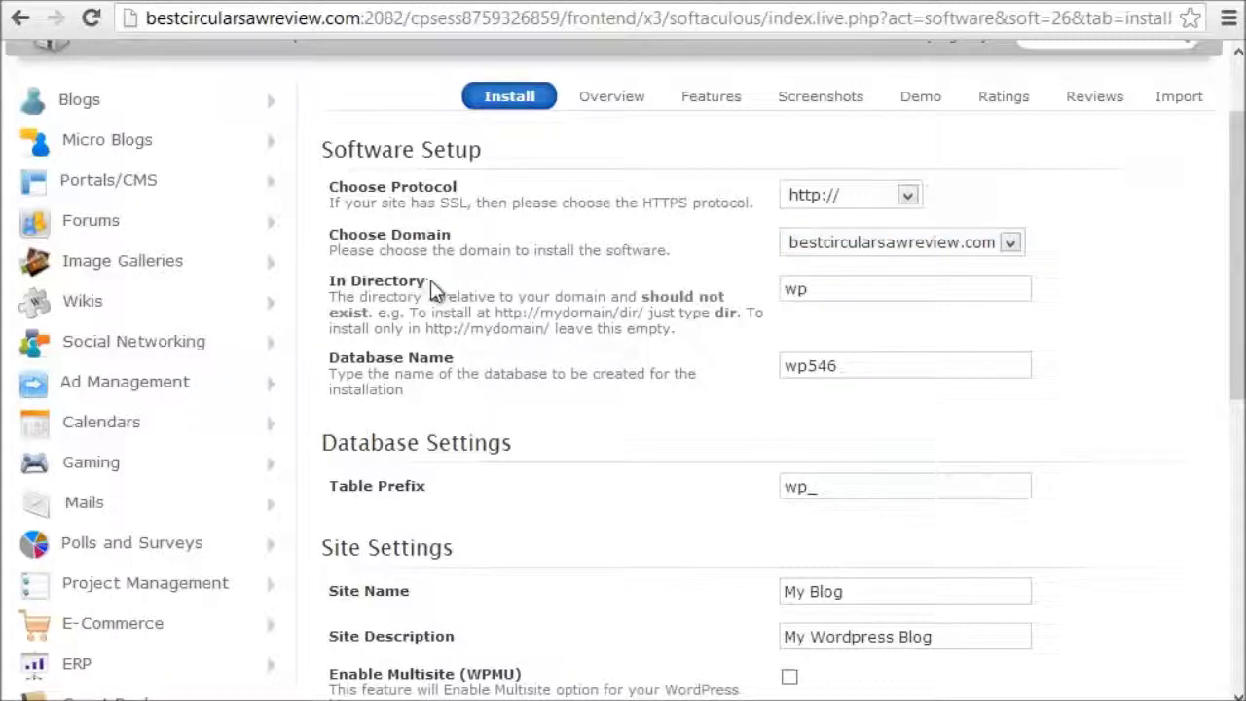
pyautogui.moveTo(854, 293); pyautogui.dragTo(726, 286)
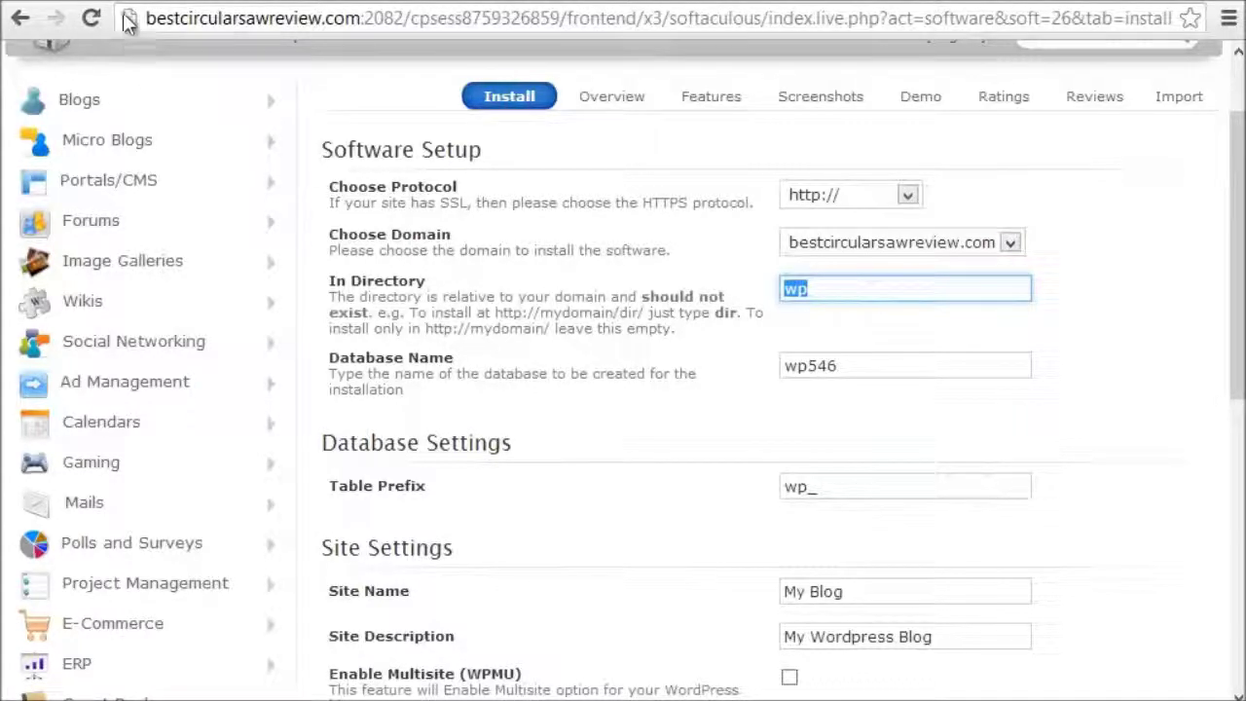
# Step: Replace the install directory wp with demo
pyautogui.moveTo(146, 18); pyautogui.dragTo(361, 19)
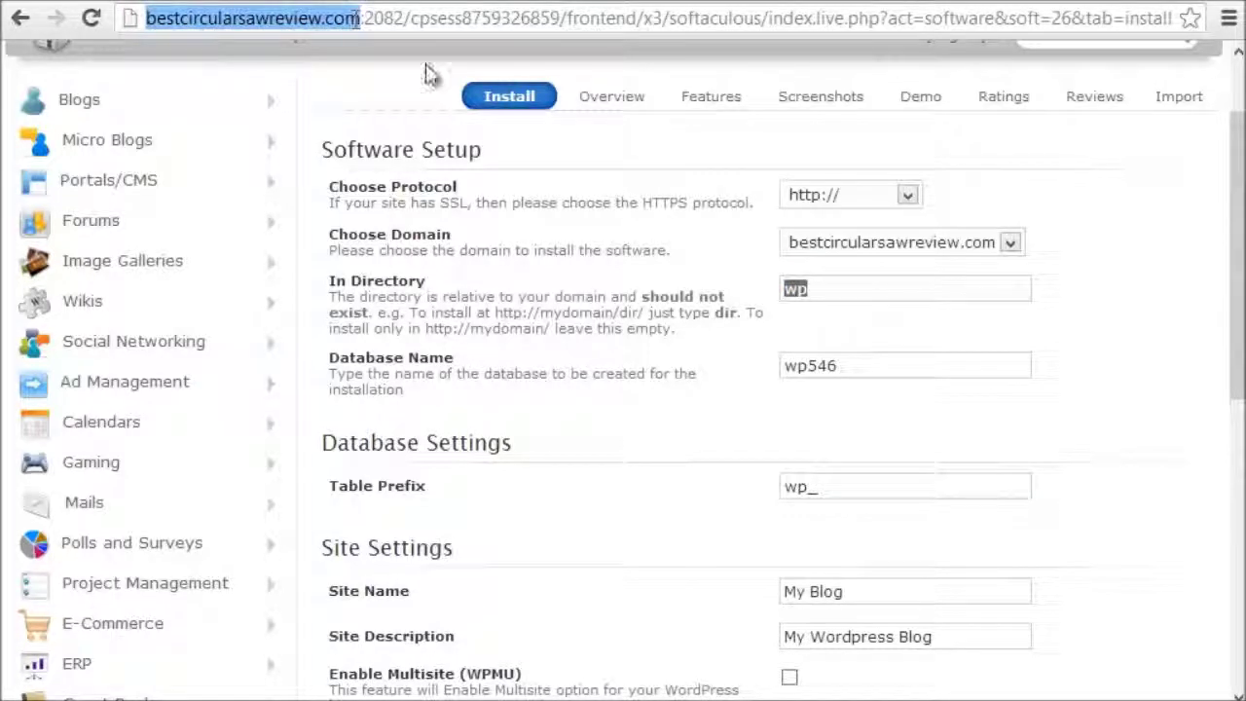
pyautogui.click(855, 289)
pyautogui.moveTo(818, 290); pyautogui.dragTo(783, 292)
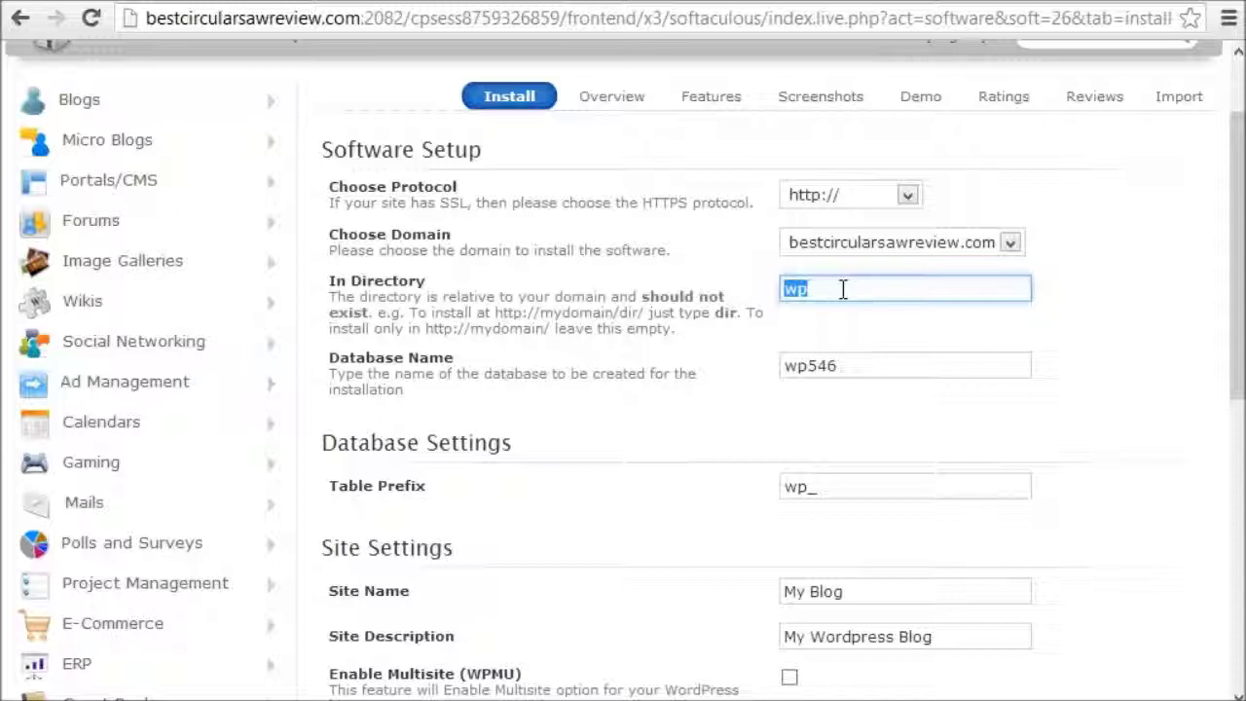
pyautogui.write('demo')
pyautogui.moveTo(841, 289); pyautogui.dragTo(765, 291)
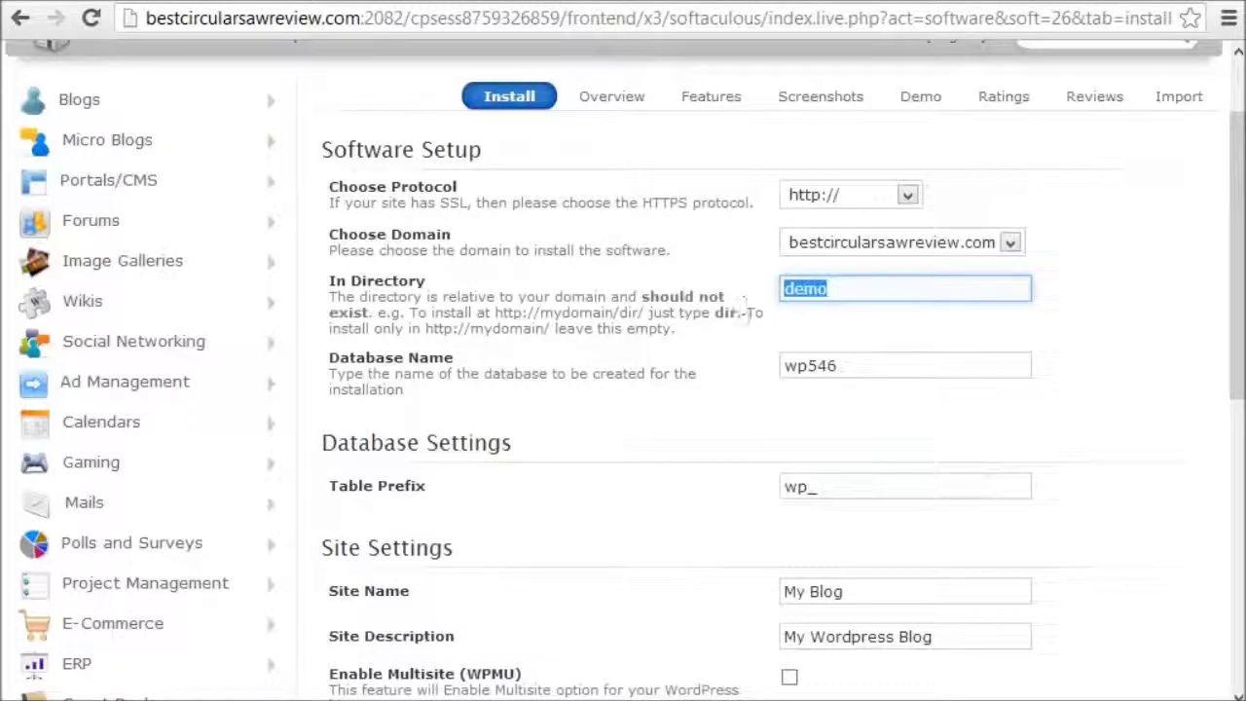
pyautogui.click(917, 292)
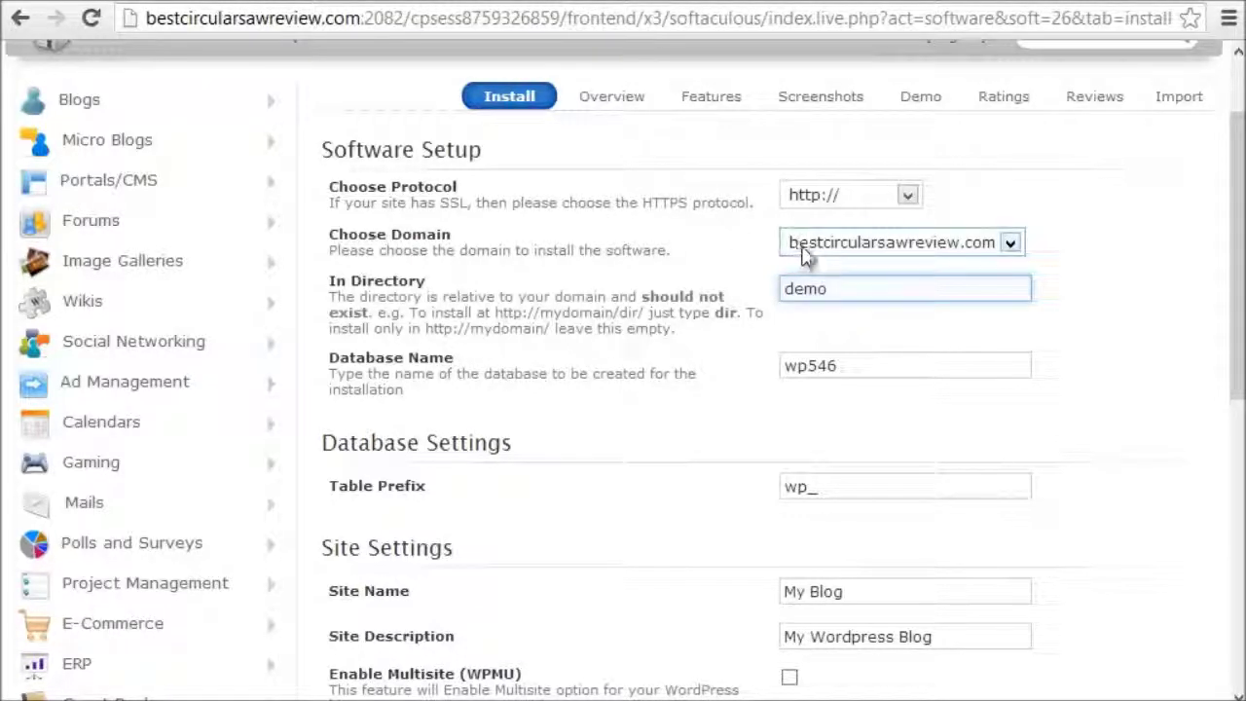
pyautogui.click(898, 255)
# Step: Keep bestcircularsawreview.com as the domain and delete demo from the install directory
pyautogui.click(896, 264)
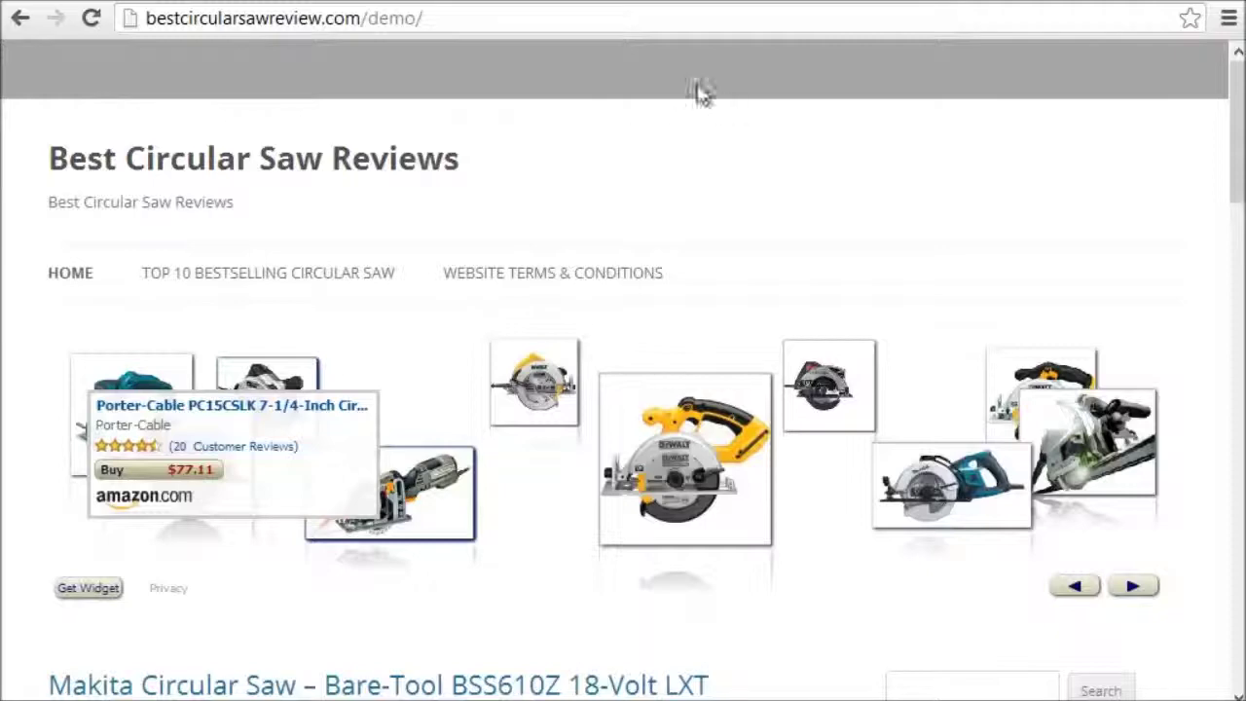
pyautogui.scroll(-6, 506, 623)
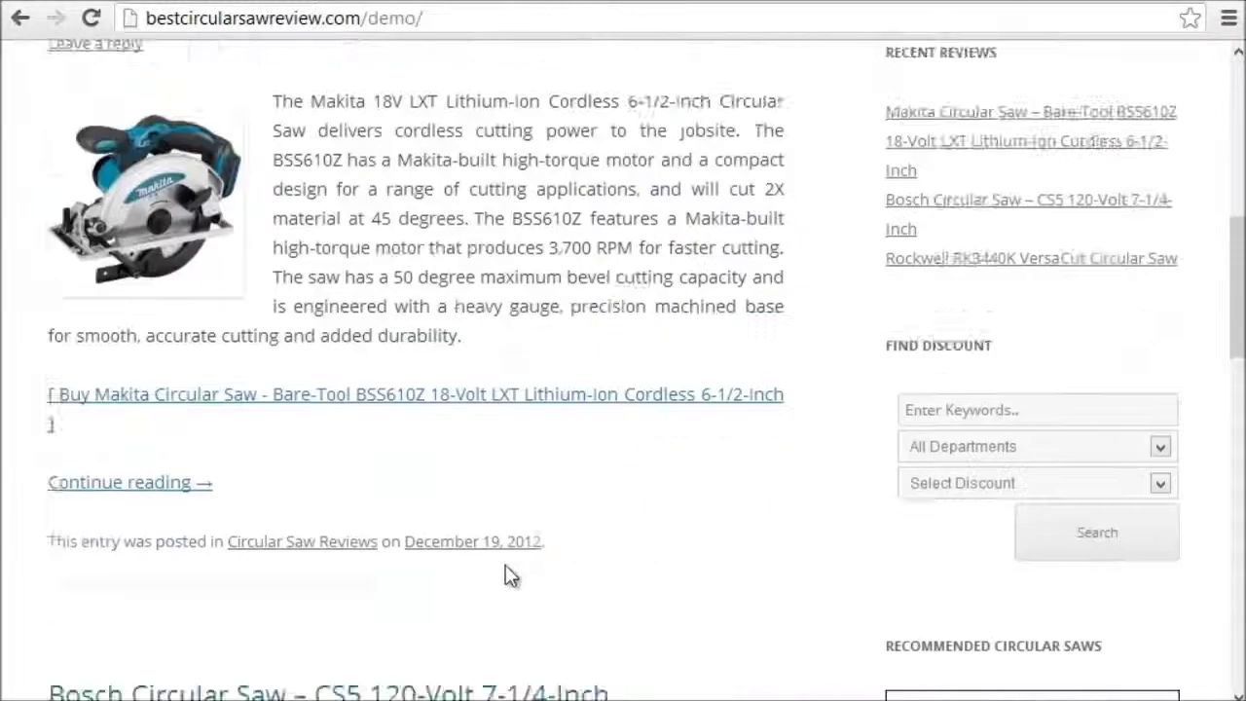
pyautogui.scroll(6, 496, 545)
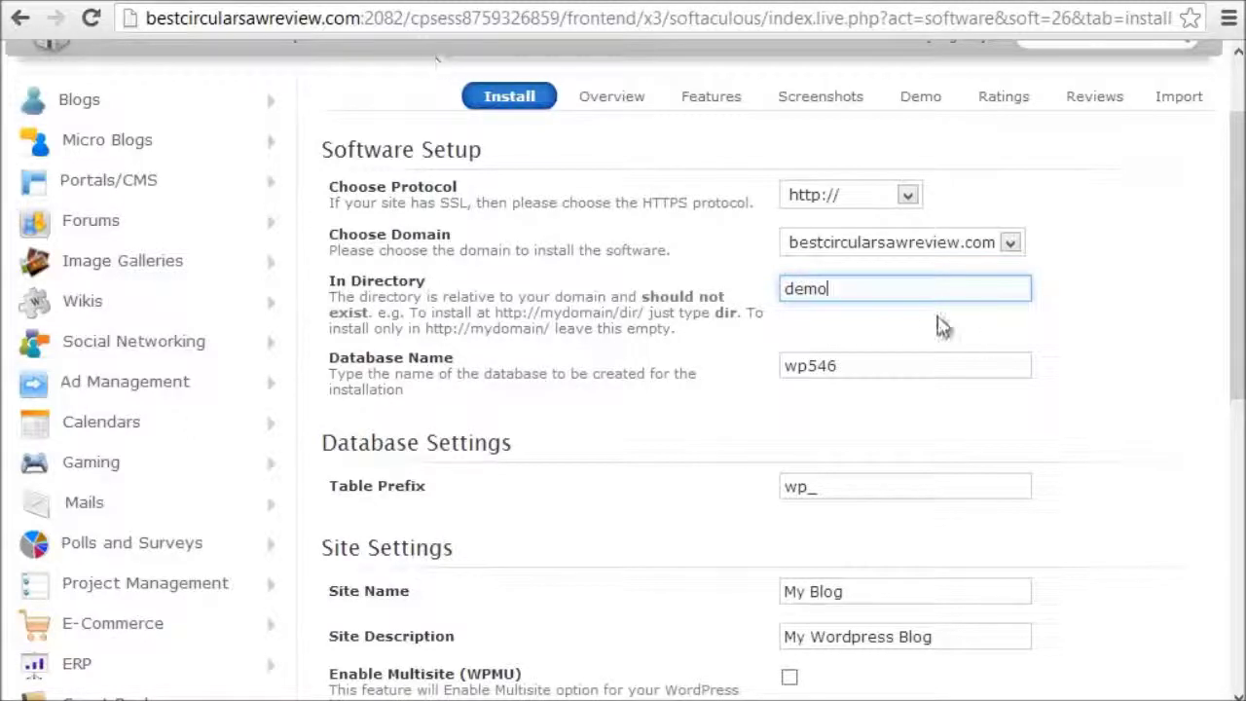
pyautogui.moveTo(791, 282); pyautogui.dragTo(787, 282)
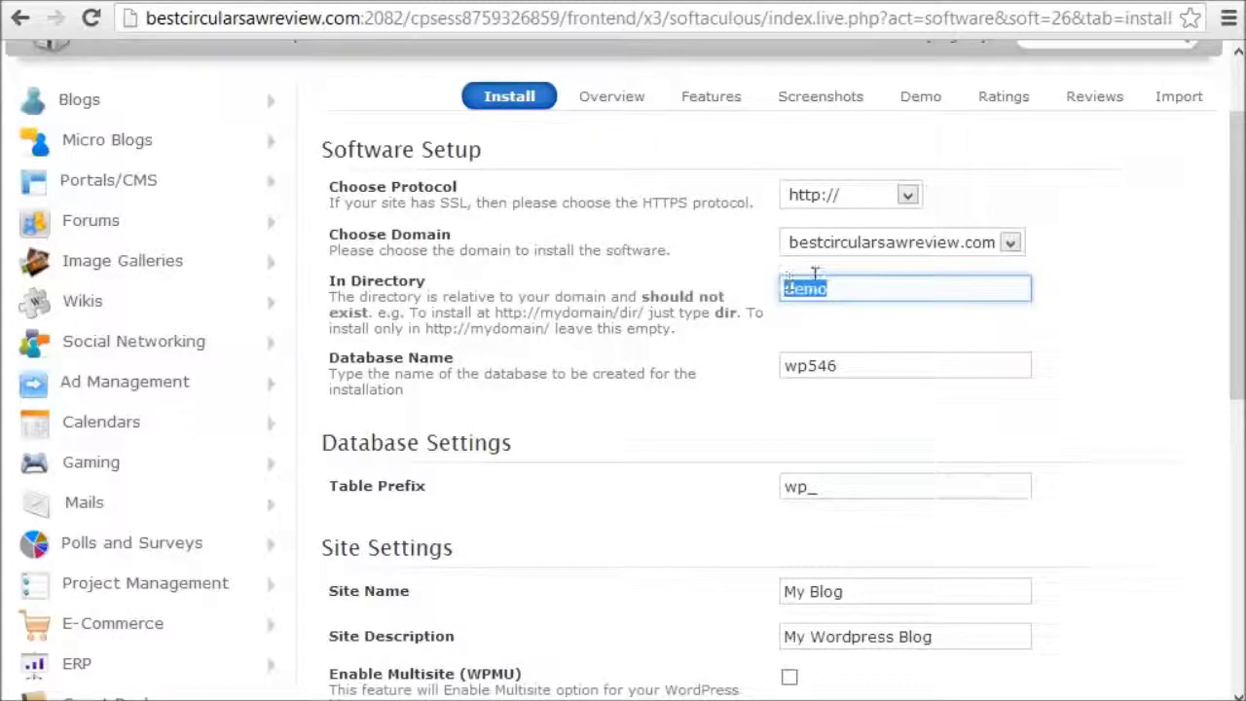
pyautogui.press('BackSpace')
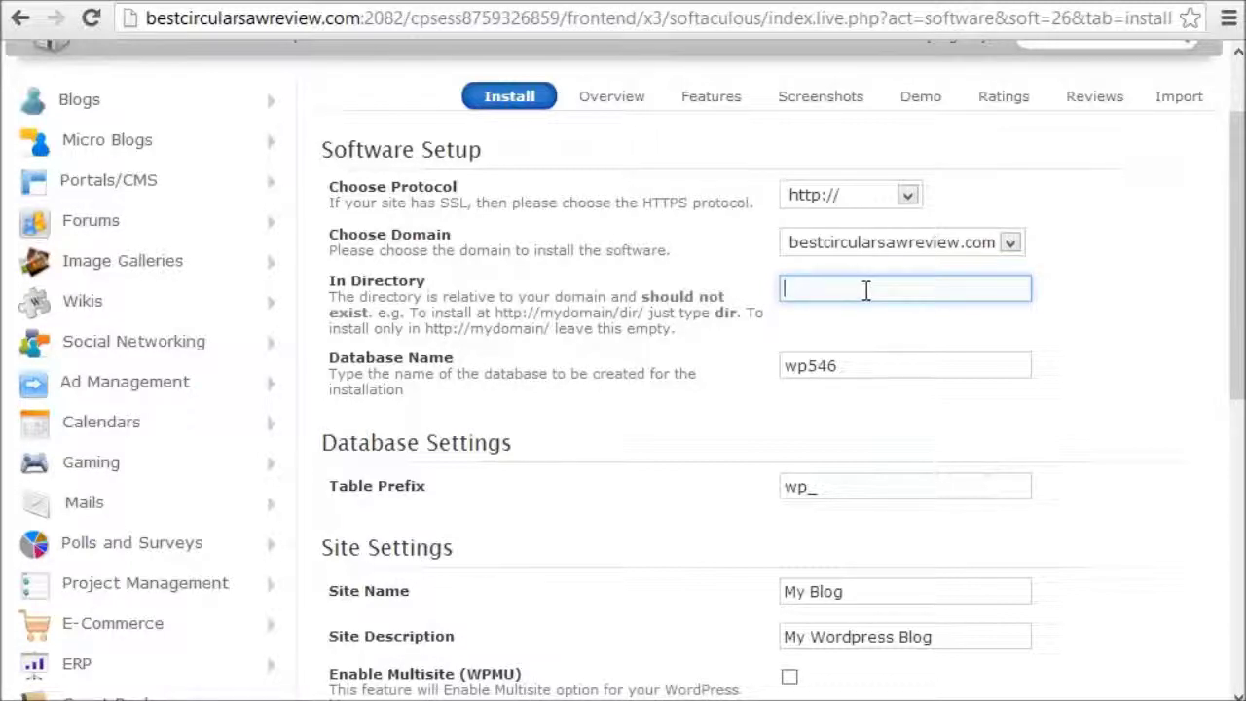
# Step: Load the bare bestcircularsawreview.com root to confirm it shows the host's default page, then return to the form
pyautogui.click(623, 2)
pyautogui.moveTo(361, 18); pyautogui.dragTo(557, 32)
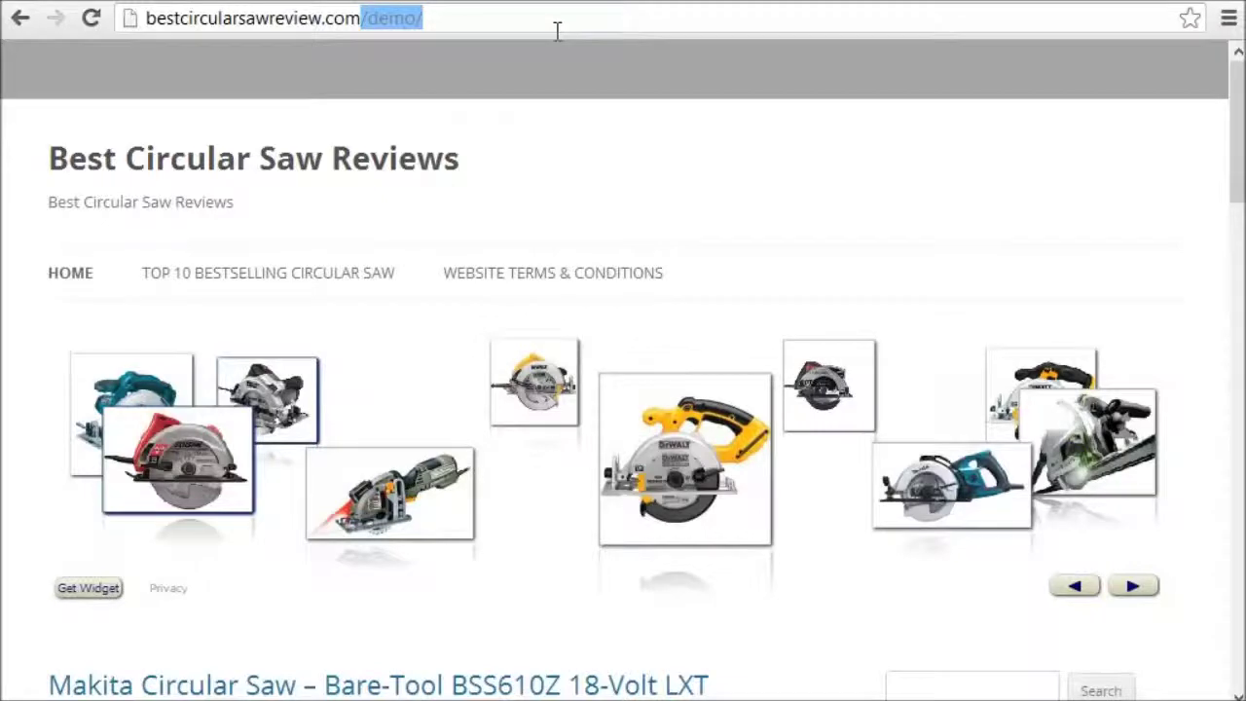
pyautogui.press('BackSpace')
pyautogui.press('Return')
pyautogui.click(334, 27)
pyautogui.press('Return')
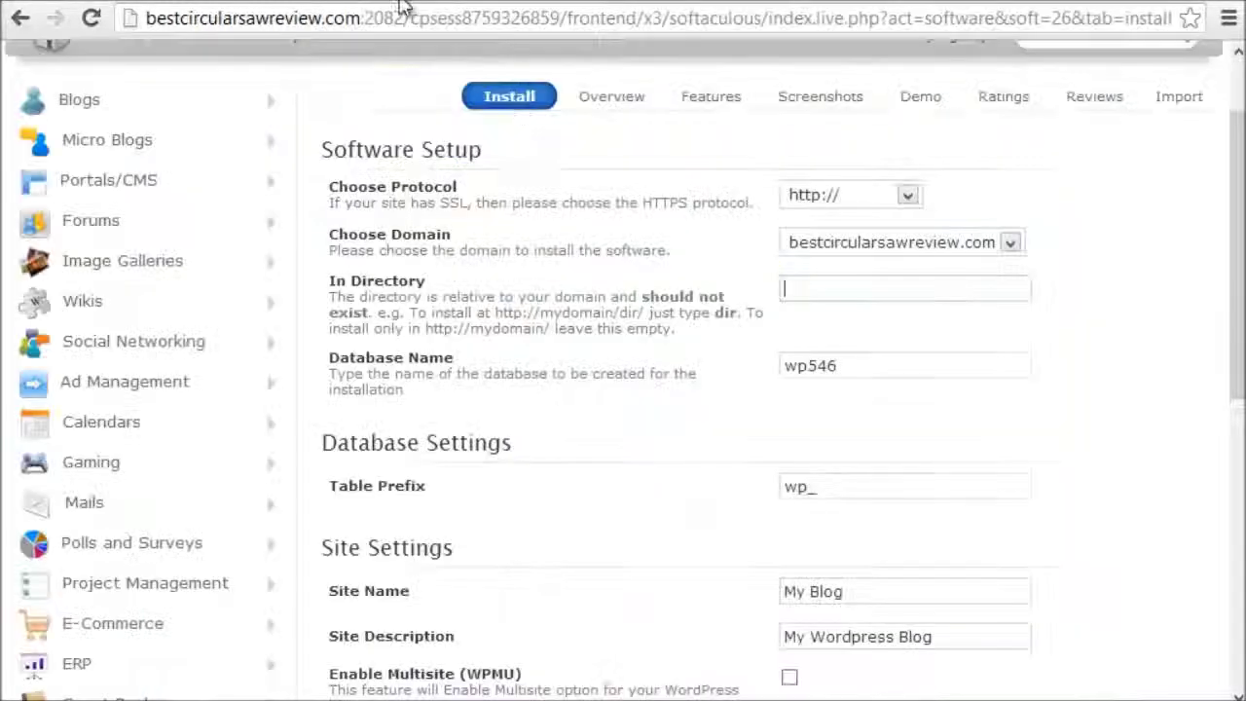
pyautogui.click(833, 292)
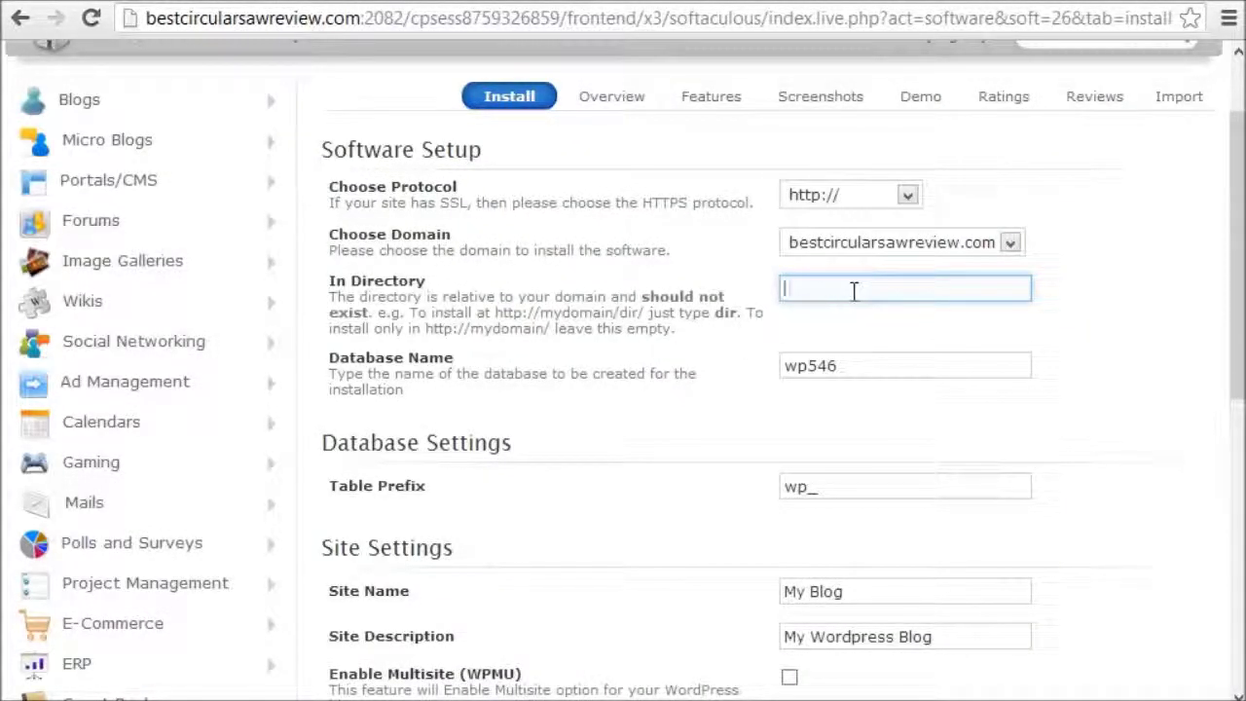
pyautogui.click(535, 368)
# Step: Replace the database name wp546 with wputama
pyautogui.scroll(-1, 438, 369)
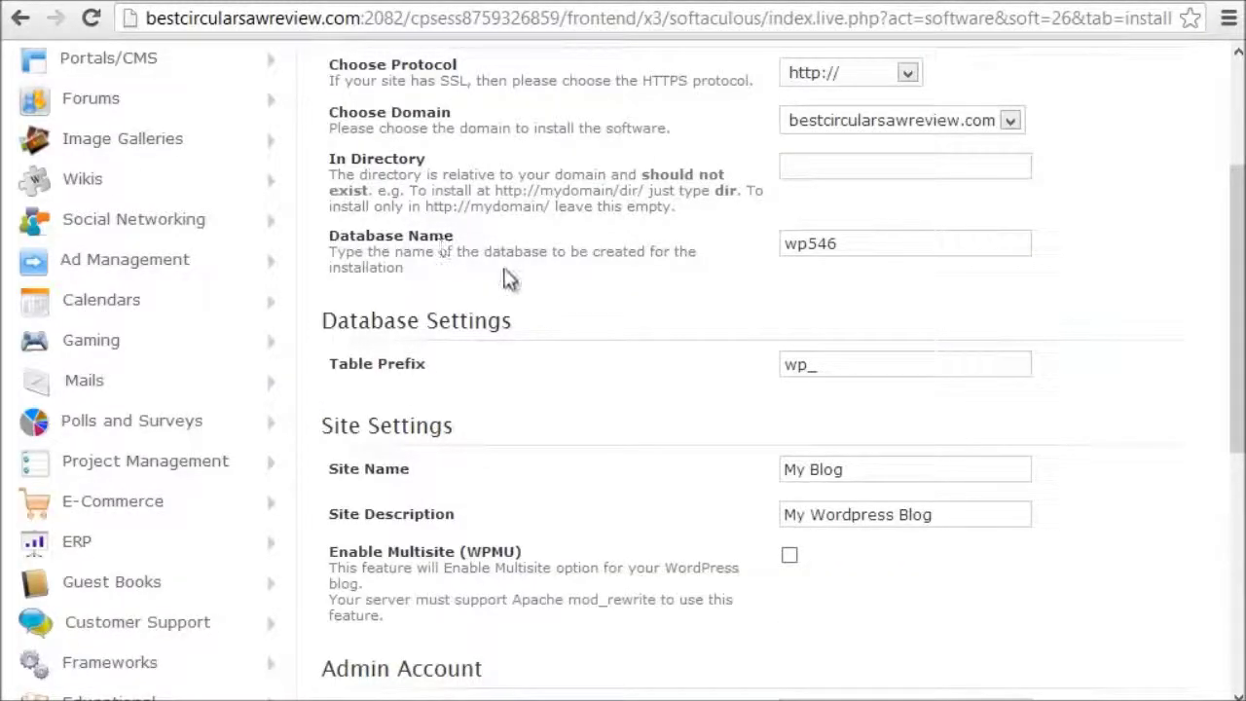
pyautogui.click(861, 244)
pyautogui.moveTo(861, 243); pyautogui.dragTo(745, 250)
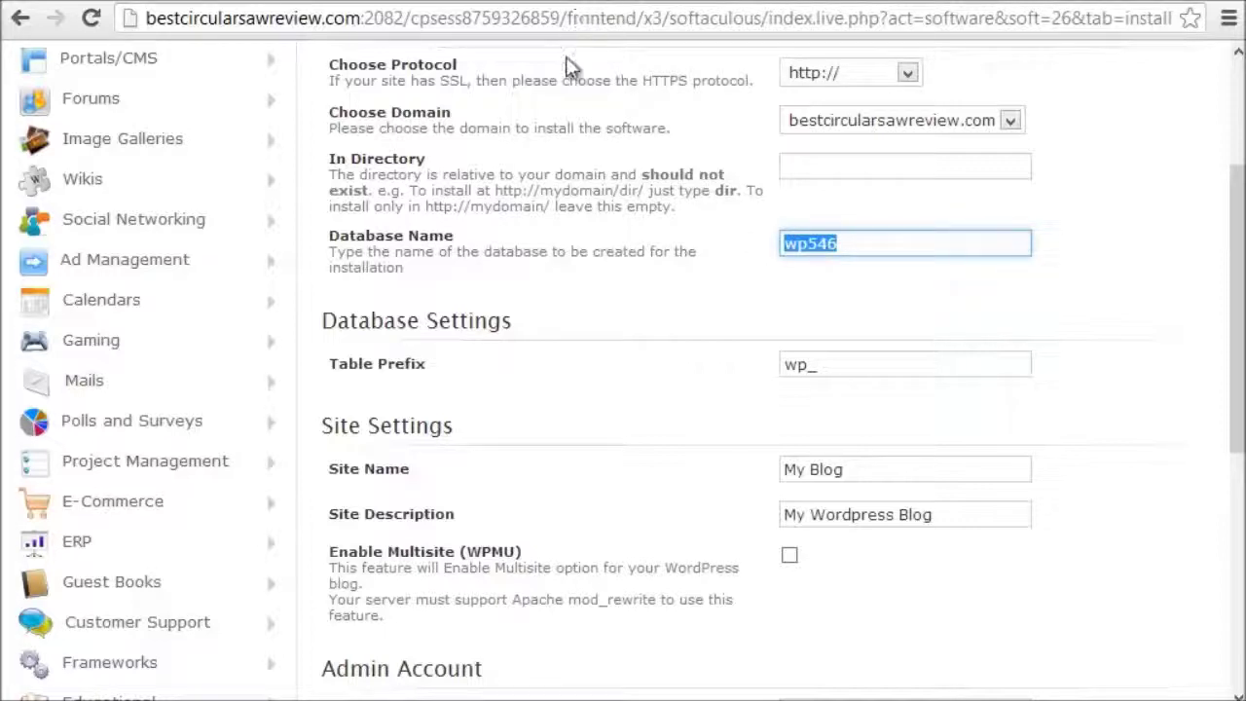
pyautogui.click(851, 243)
pyautogui.write('wp')
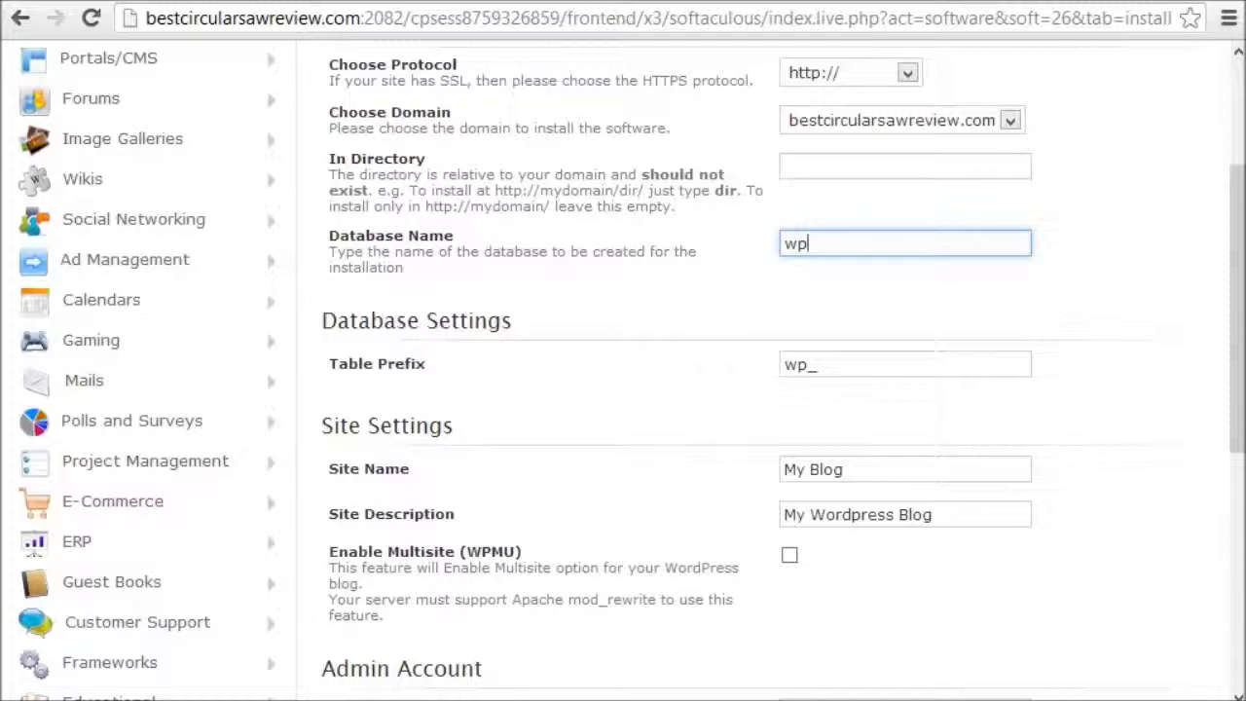
pyautogui.write('utama')
pyautogui.click(483, 337)
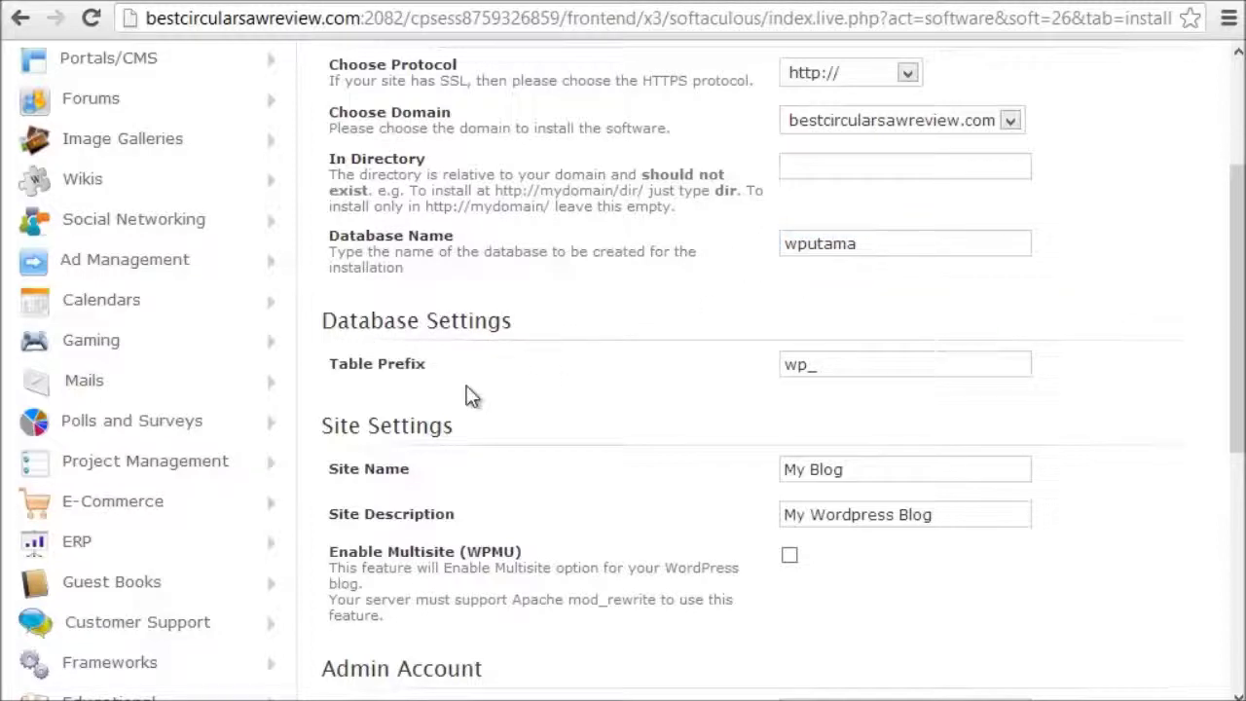
pyautogui.moveTo(328, 367); pyautogui.dragTo(451, 364)
pyautogui.click(812, 364)
# Step: Set the table prefix to wpbcsr_
pyautogui.click(814, 364)
pyautogui.click(830, 364)
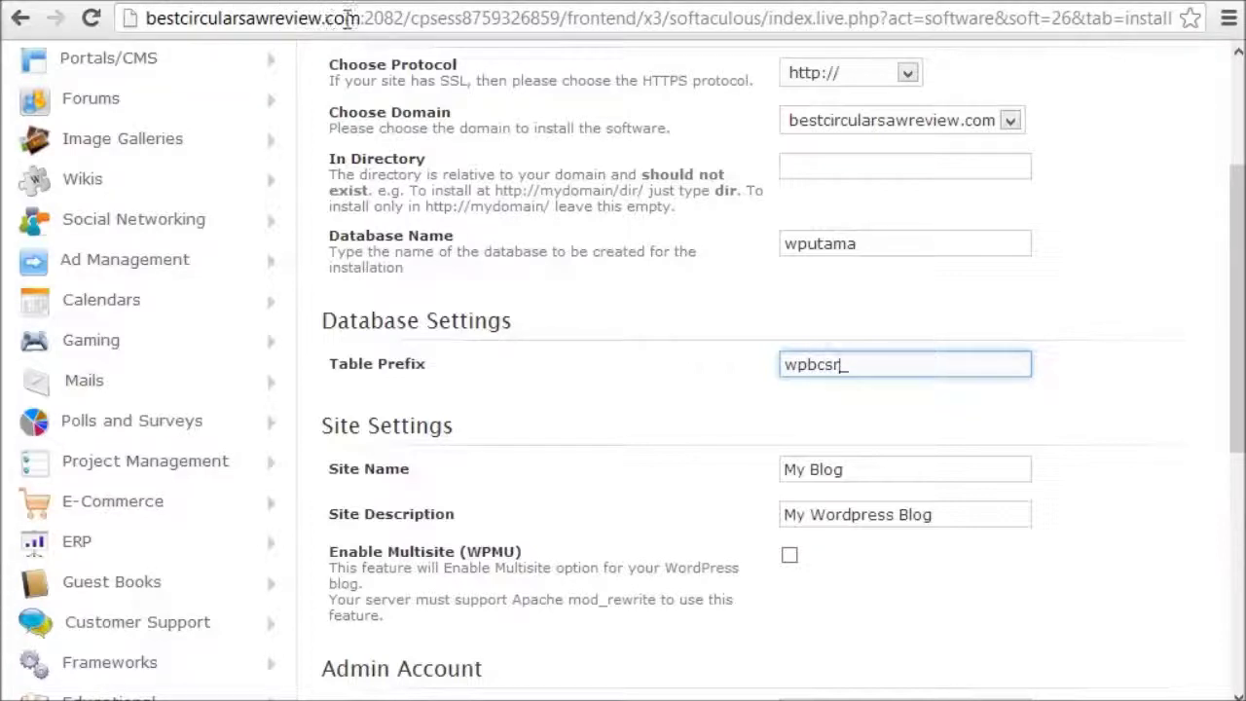
pyautogui.click(516, 407)
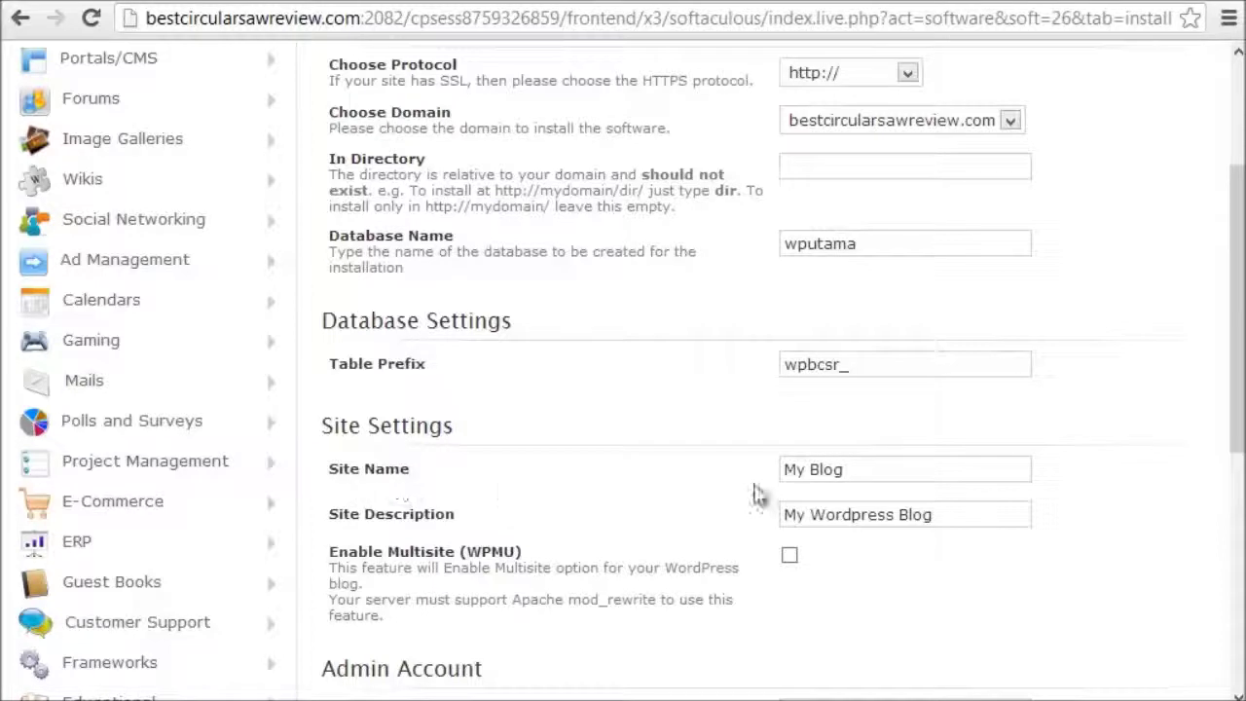
# Step: Replace the site name My Blog with the copied domain bestcircularsawreview
pyautogui.tripleClick(865, 471)
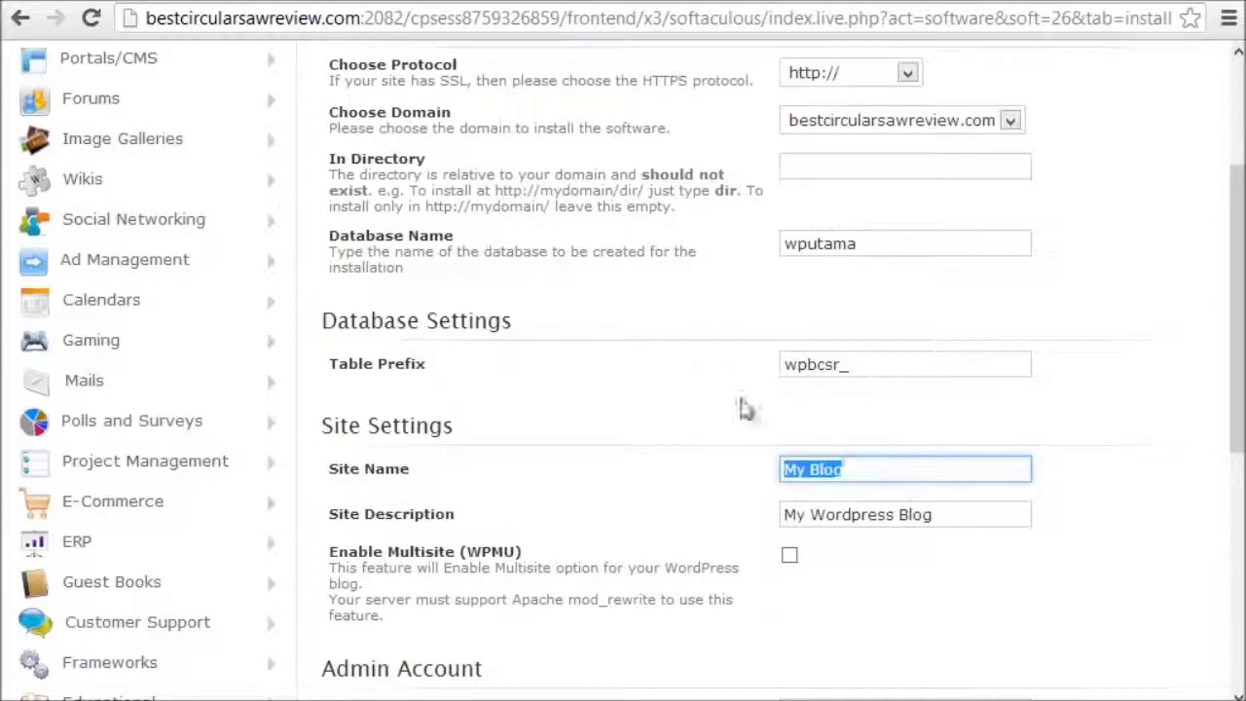
pyautogui.moveTo(358, 14); pyautogui.dragTo(146, 17)
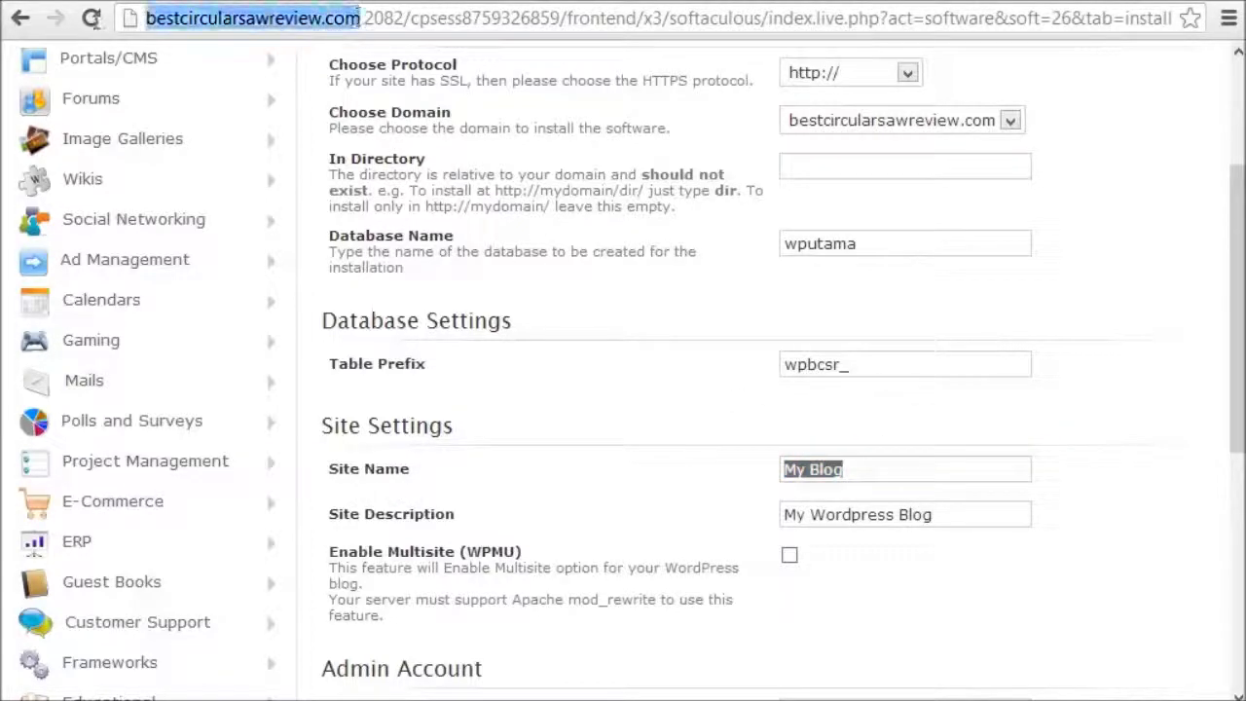
pyautogui.click(283, 18)
pyautogui.doubleClick(324, 20)
pyautogui.hotkey('ctrl', 'c')
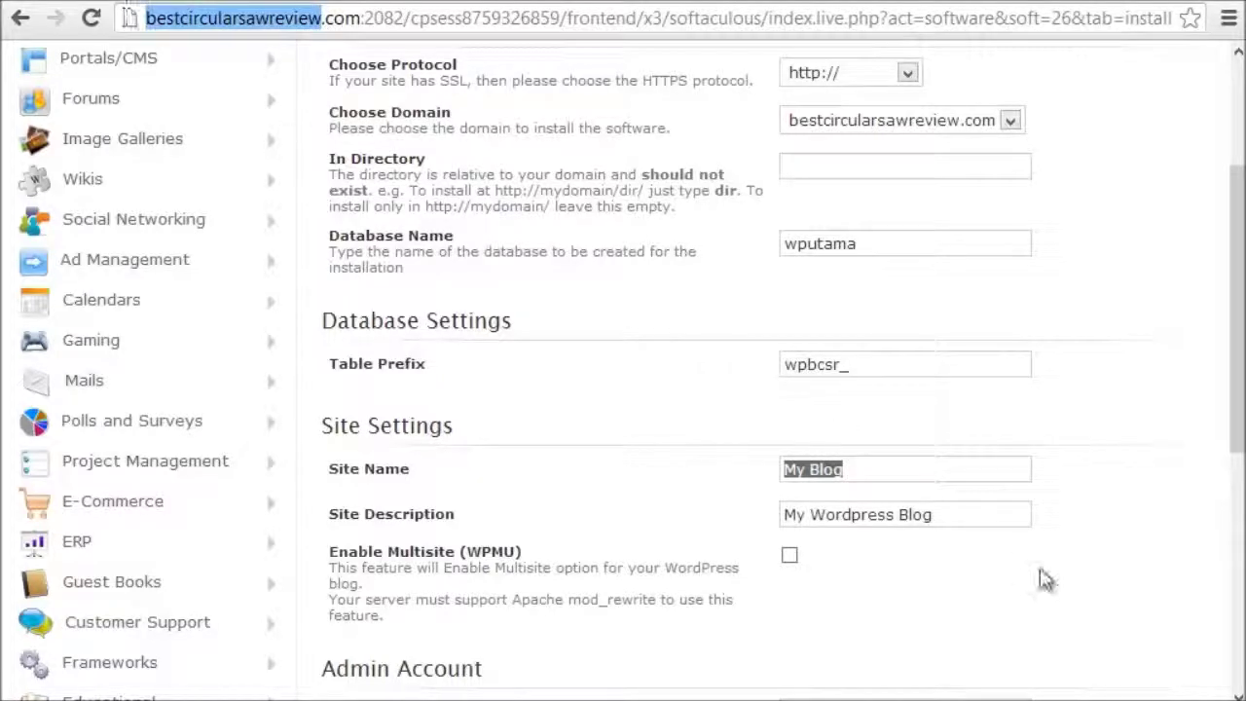
pyautogui.tripleClick(890, 473)
pyautogui.hotkey('ctrl', 'v')
# Step: Edit the site name into 'Best Circular Saw Reviews'
pyautogui.press('Home')
pyautogui.press('Delete')
pyautogui.write('B')
pyautogui.press('Delete')
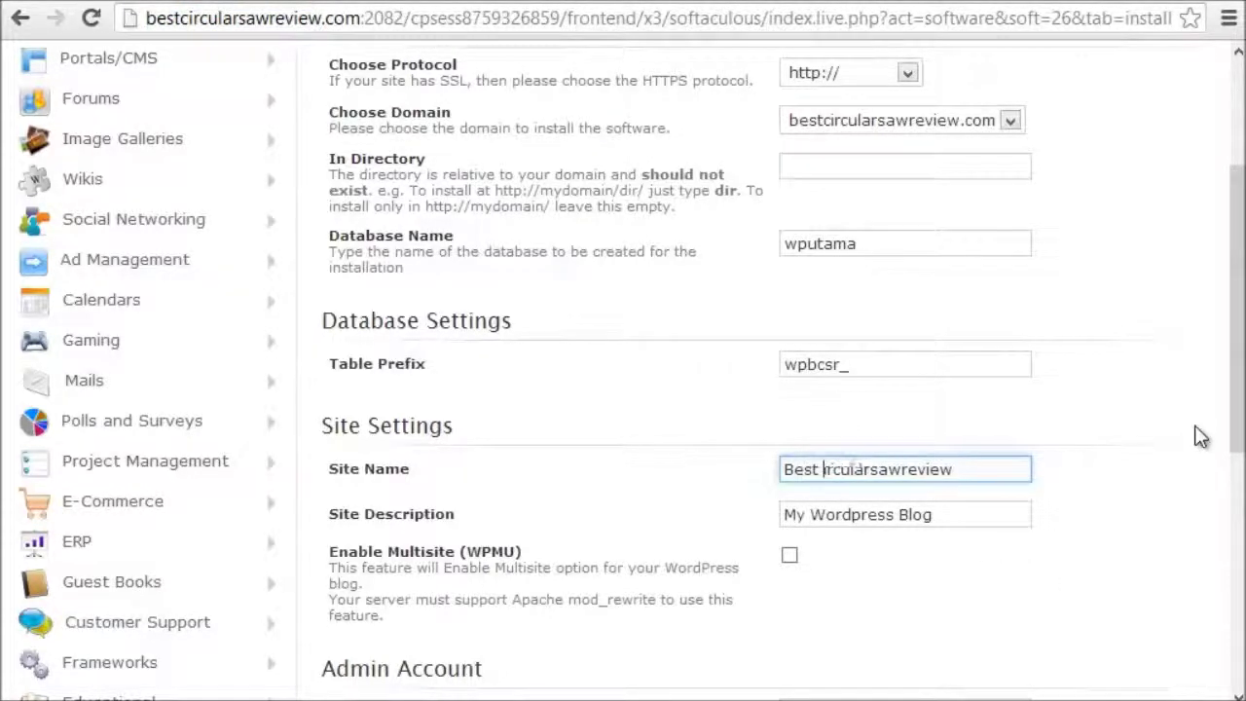
pyautogui.write('C')
pyautogui.press('Delete')
pyautogui.write('S')
pyautogui.press('Delete')
pyautogui.write('R')
pyautogui.click(1030, 463)
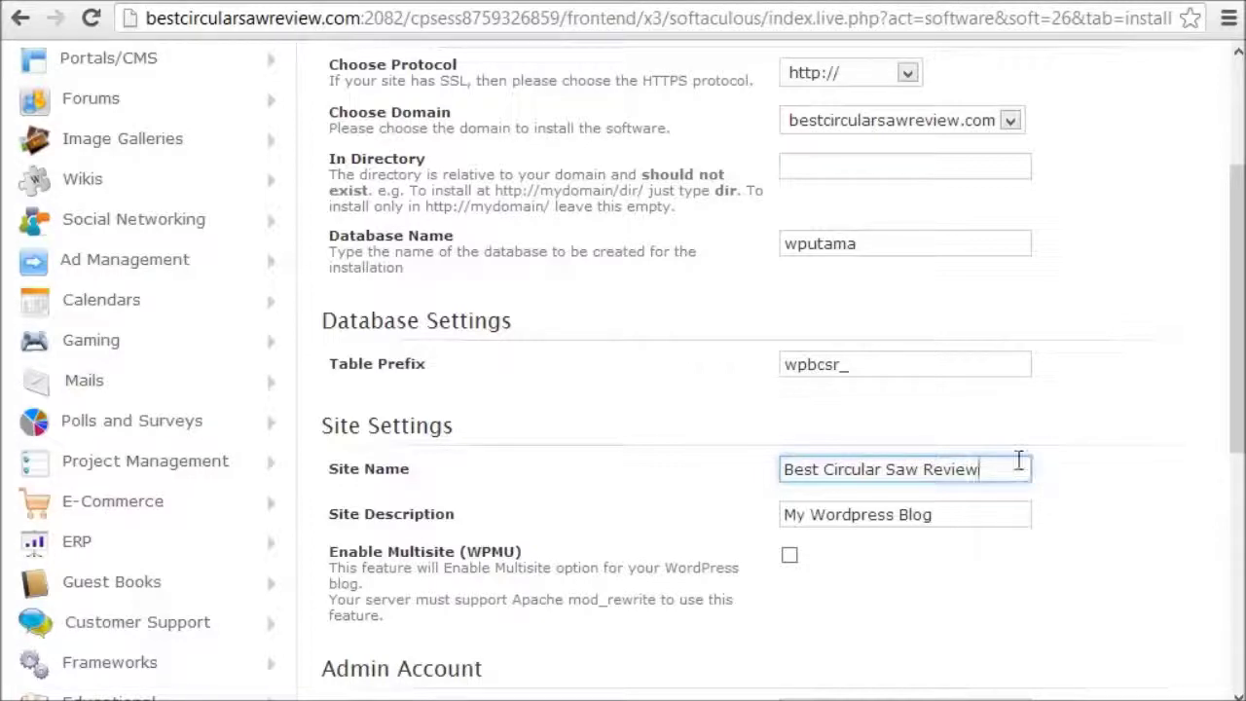
pyautogui.write('s')
# Step: Copy the site name into Site Description, replacing 'My Wordpress Blog'
pyautogui.moveTo(999, 469); pyautogui.dragTo(765, 474)
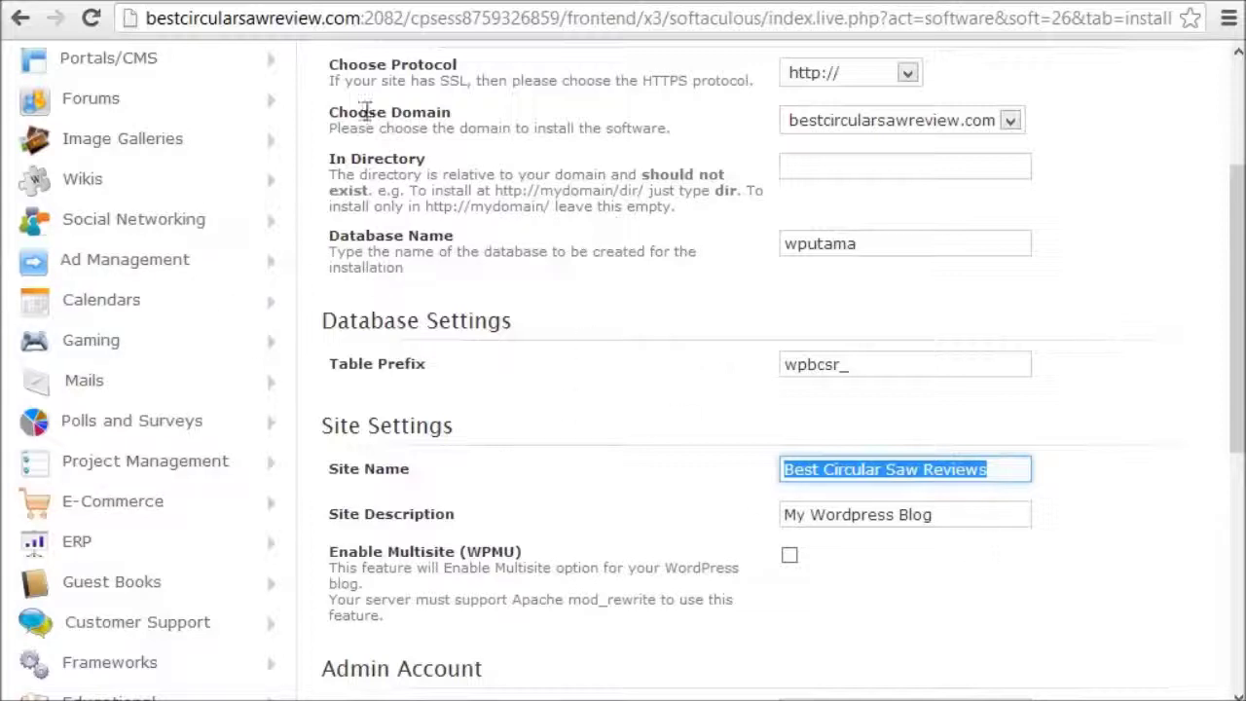
pyautogui.click(994, 514)
pyautogui.click(999, 470)
pyautogui.moveTo(999, 470); pyautogui.dragTo(679, 459)
pyautogui.hotkey('ctrl', 'c')
pyautogui.click(957, 516)
pyautogui.hotkey('ctrl', 'a')
pyautogui.hotkey('ctrl', 'v')
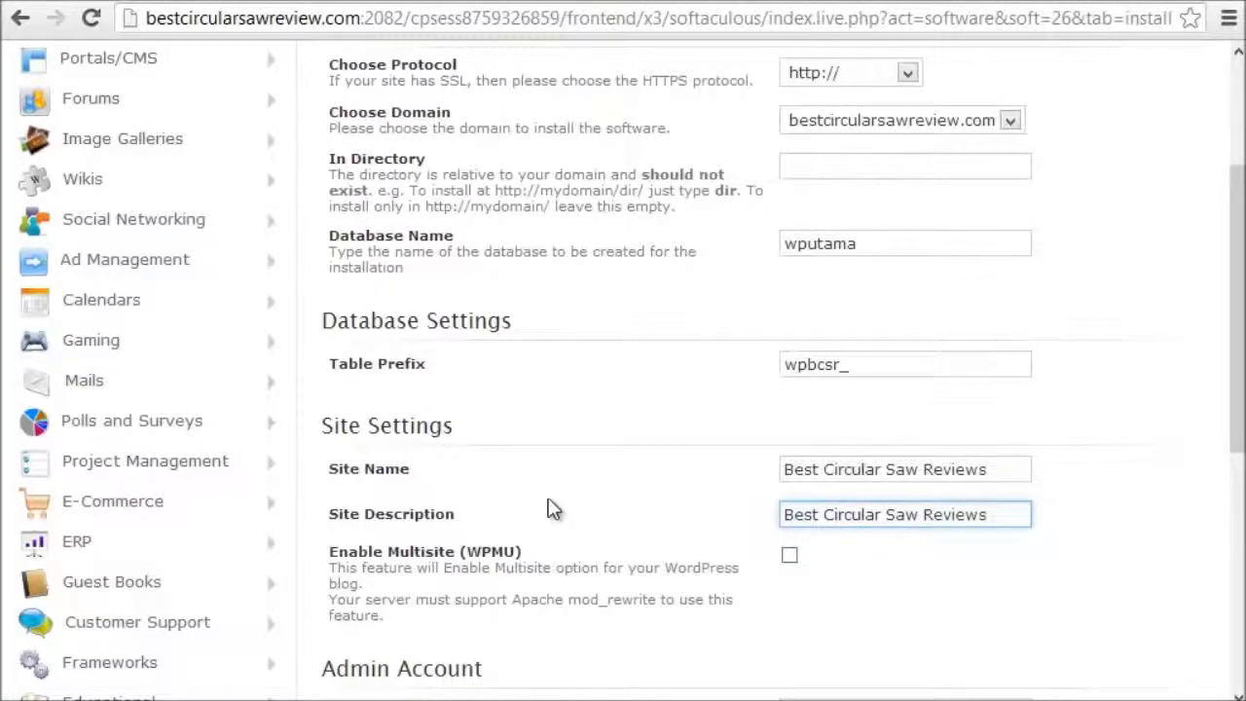
# Step: Replace the default admin username with a custom username
pyautogui.scroll(-1, 510, 472)
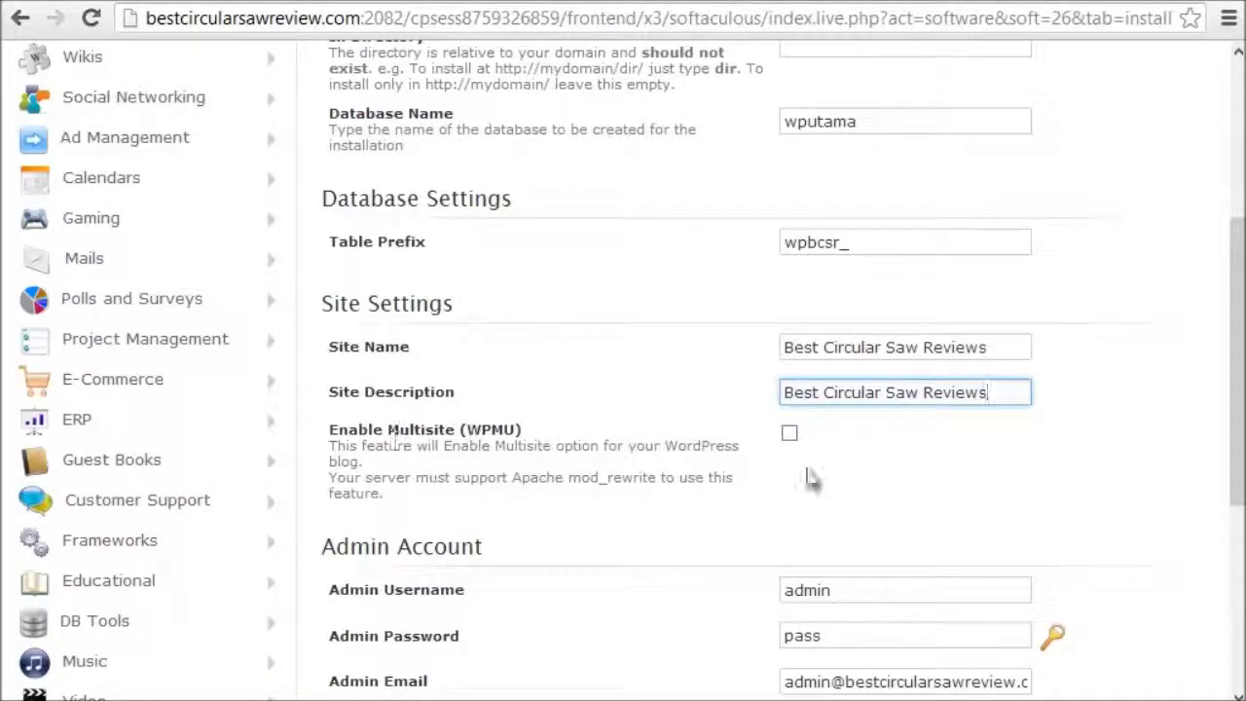
pyautogui.scroll(-2, 759, 439)
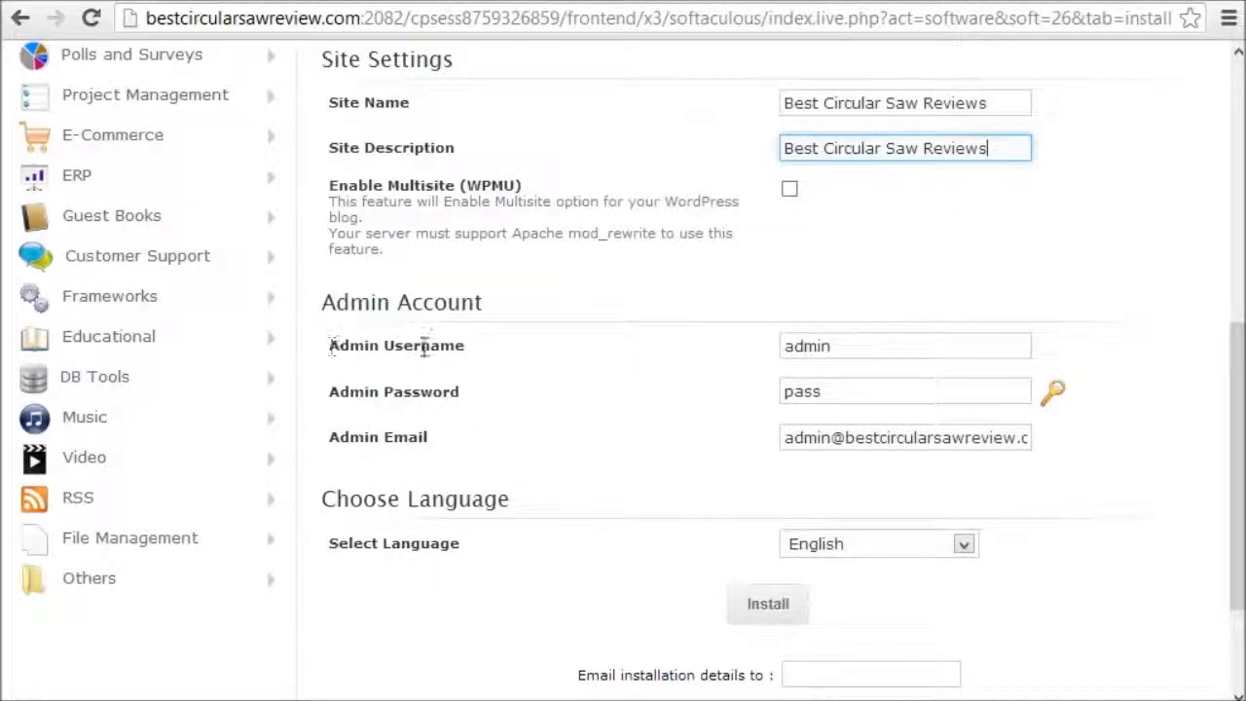
pyautogui.moveTo(868, 345); pyautogui.dragTo(717, 352)
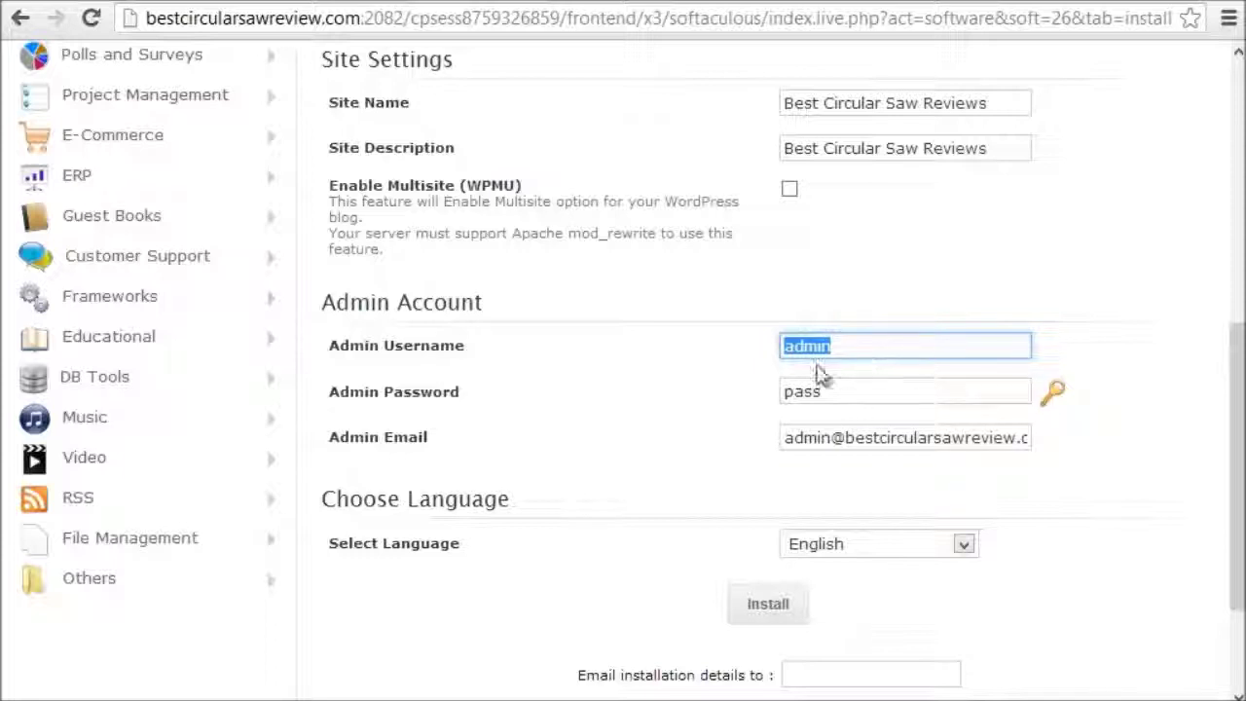
pyautogui.moveTo(873, 344); pyautogui.dragTo(789, 341)
pyautogui.click(872, 341)
pyautogui.moveTo(872, 341); pyautogui.dragTo(764, 340)
pyautogui.write('amirol')
# Step: Enter a new admin password and admin e-mail address, keeping English as the language
pyautogui.doubleClick(828, 393)
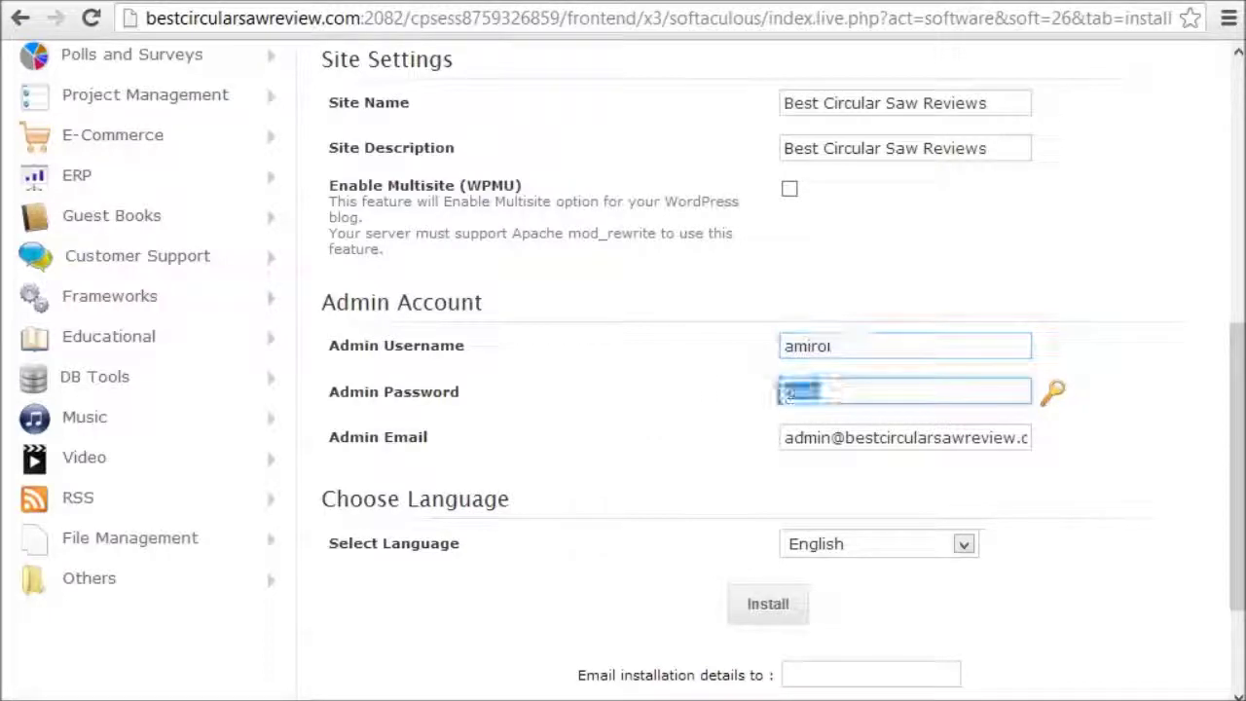
pyautogui.write('demo123')
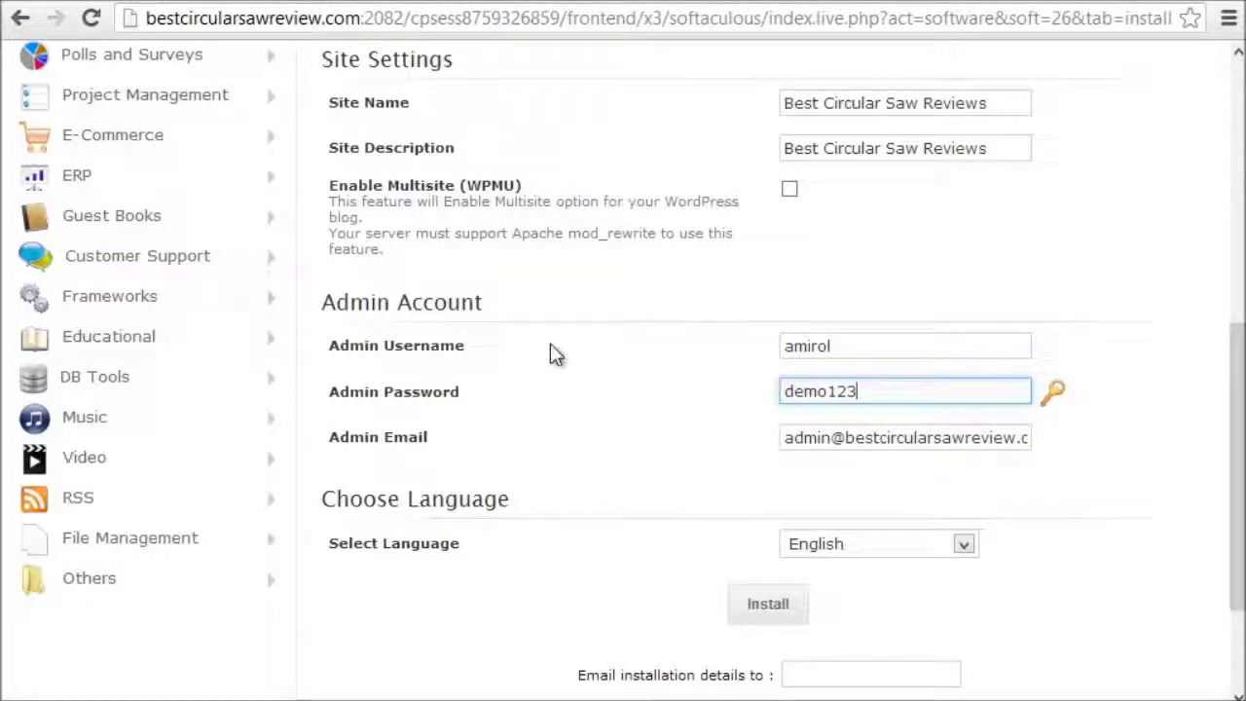
pyautogui.moveTo(1023, 438); pyautogui.dragTo(785, 438)
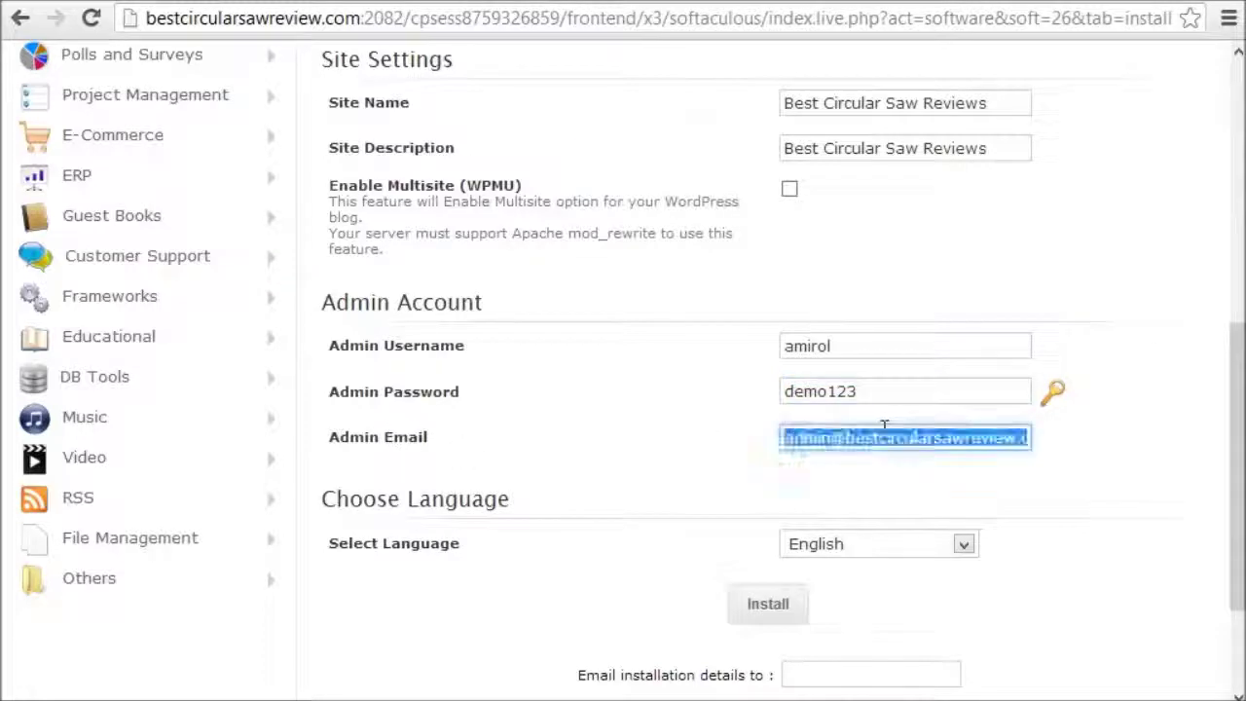
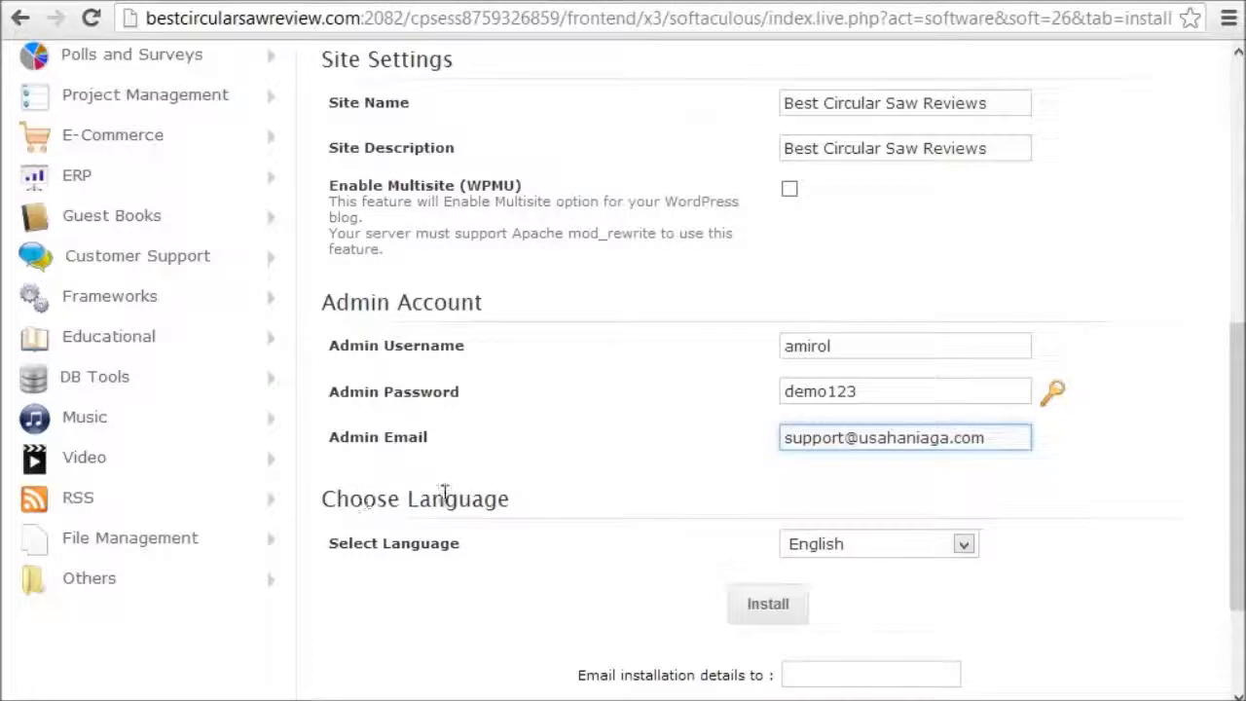
pyautogui.click(859, 547)
pyautogui.click(854, 554)
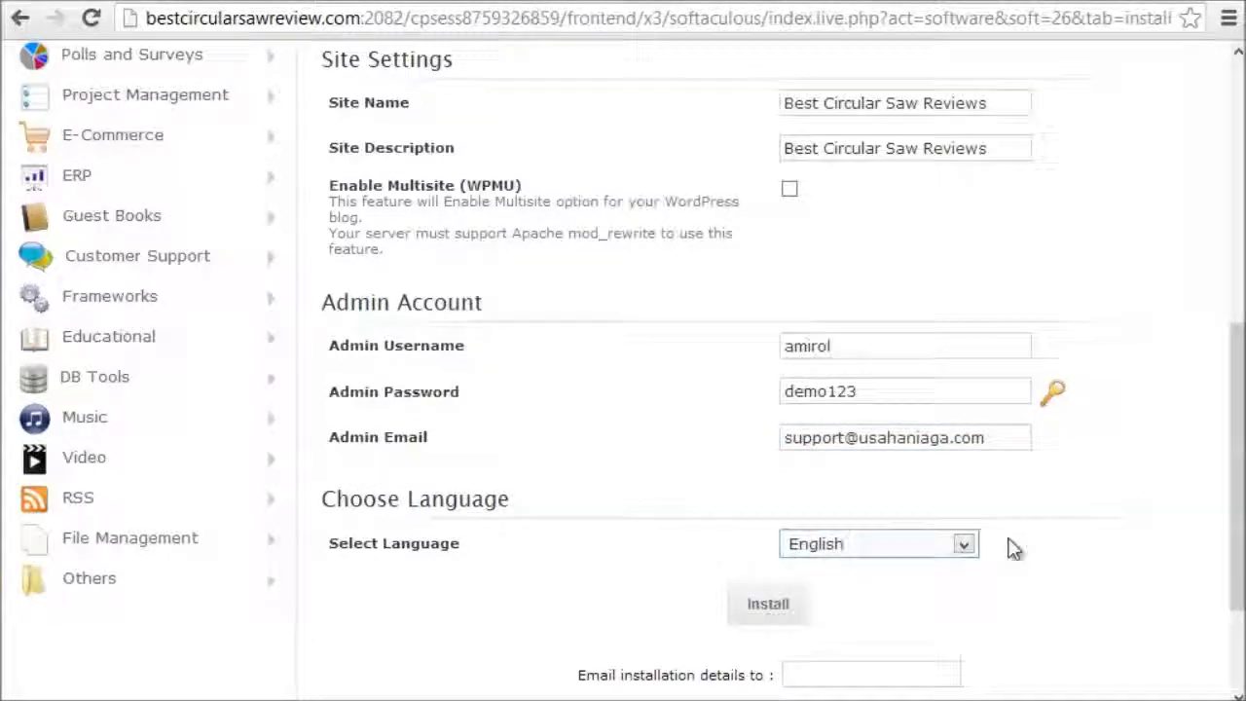
# Step: Copy the admin e-mail address into the 'Email installation details to' field
pyautogui.scroll(-2, 1013, 546)
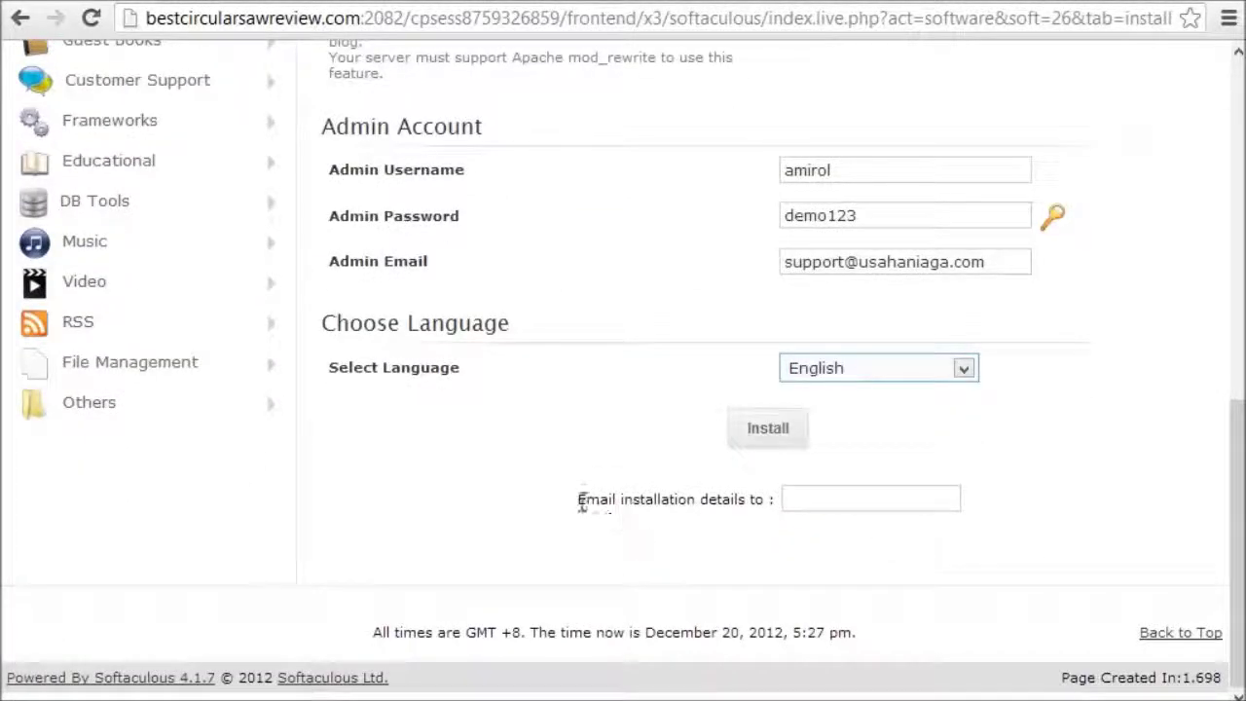
pyautogui.click(799, 500)
pyautogui.moveTo(1013, 262); pyautogui.dragTo(529, 306)
pyautogui.hotkey('ctrl', 'c')
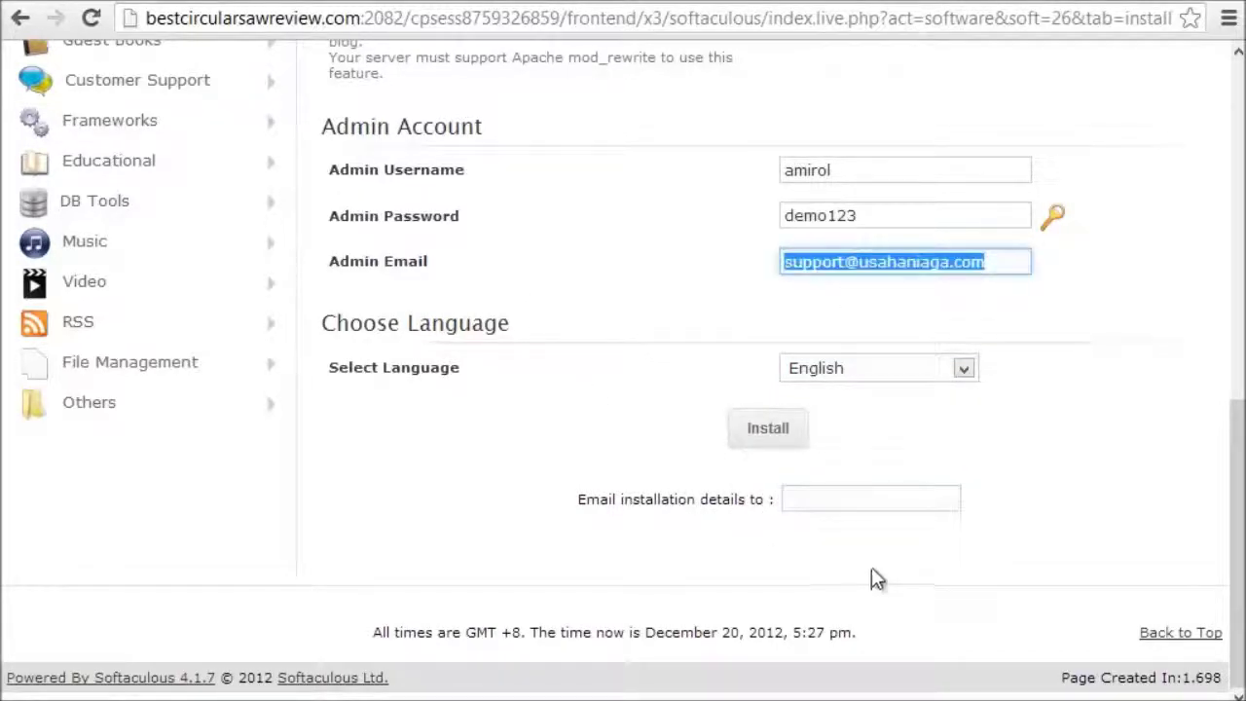
pyautogui.click(846, 501)
pyautogui.hotkey('ctrl', 'v')
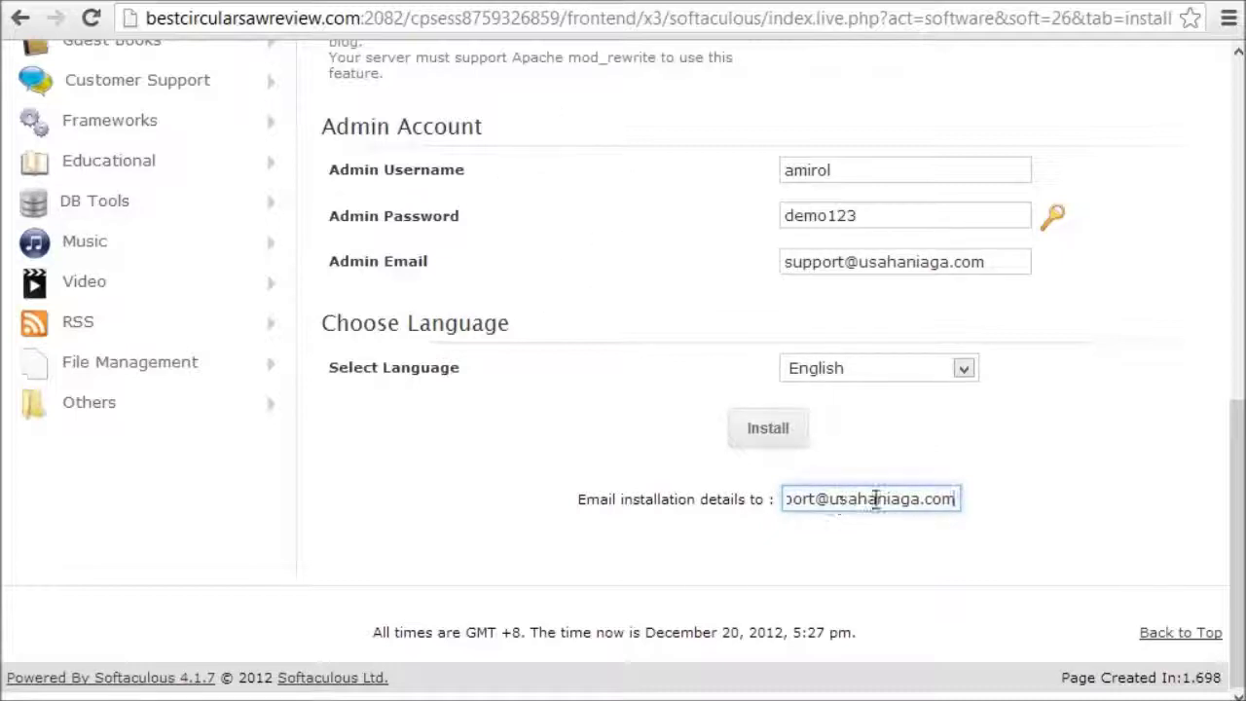
pyautogui.click(953, 455)
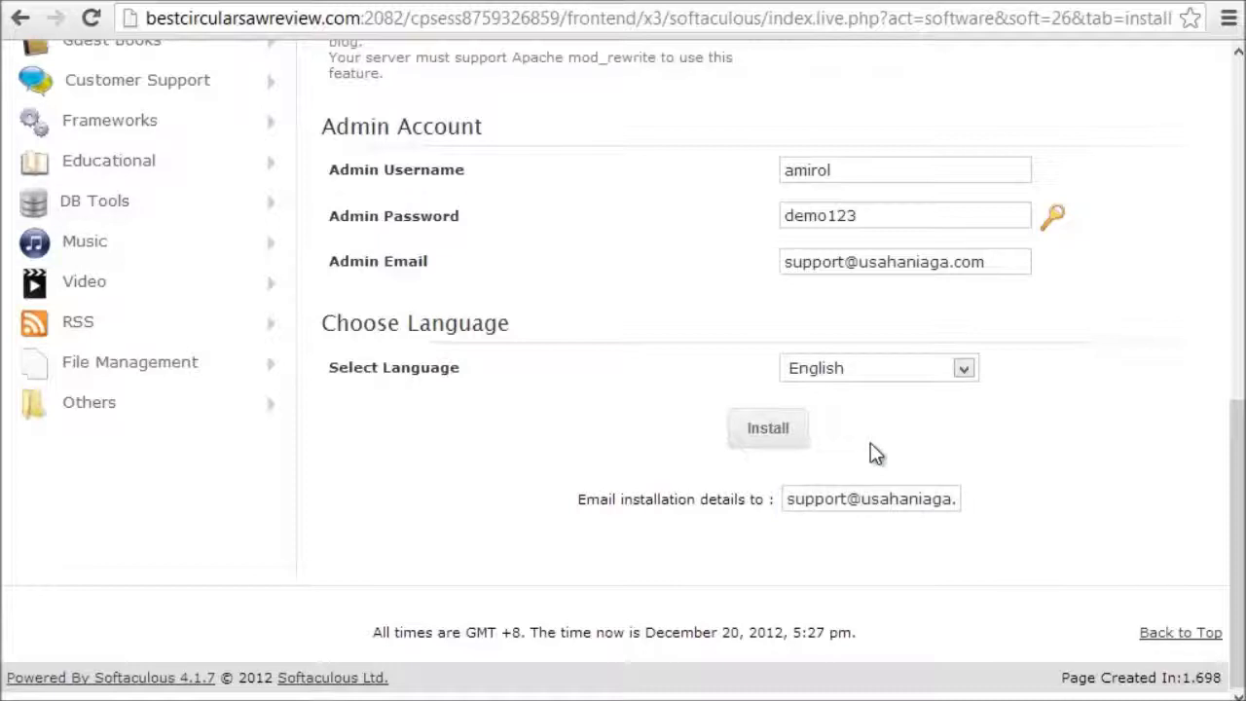
pyautogui.click(768, 431)
# Step: Launch the WordPress installation and follow its progress while the submitted data is checked
pyautogui.click(769, 433)
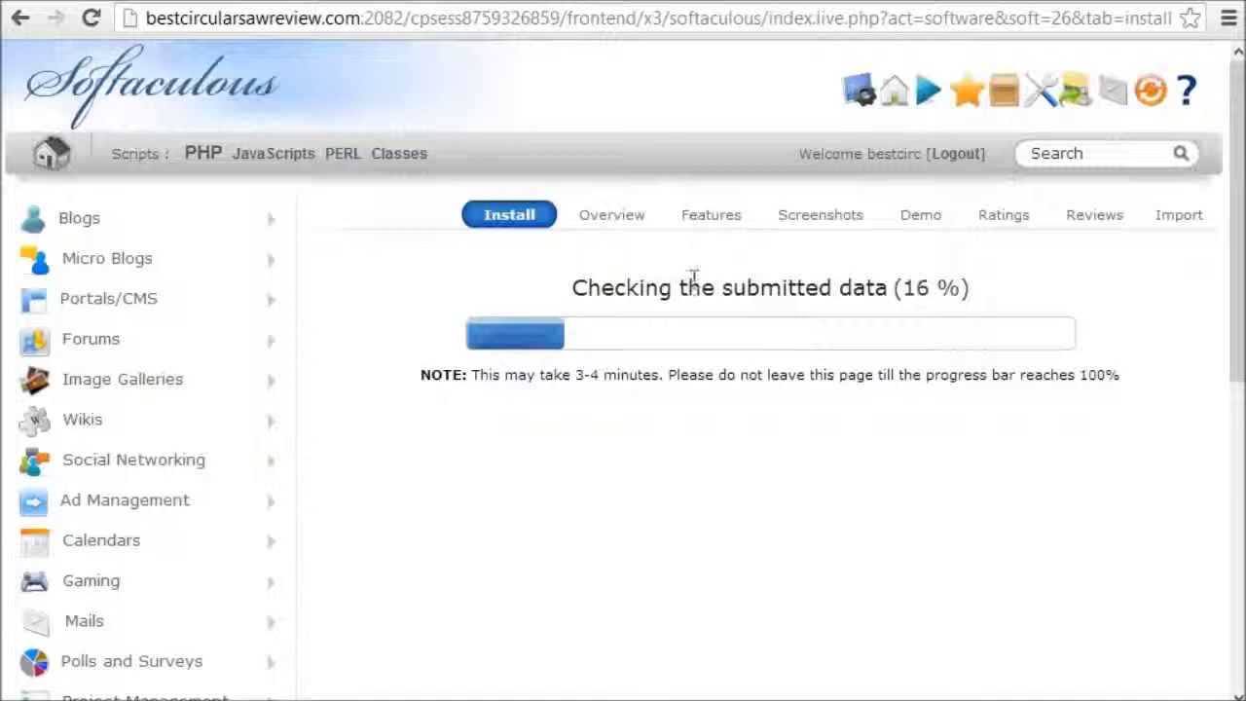
pyautogui.moveTo(573, 285); pyautogui.dragTo(980, 294)
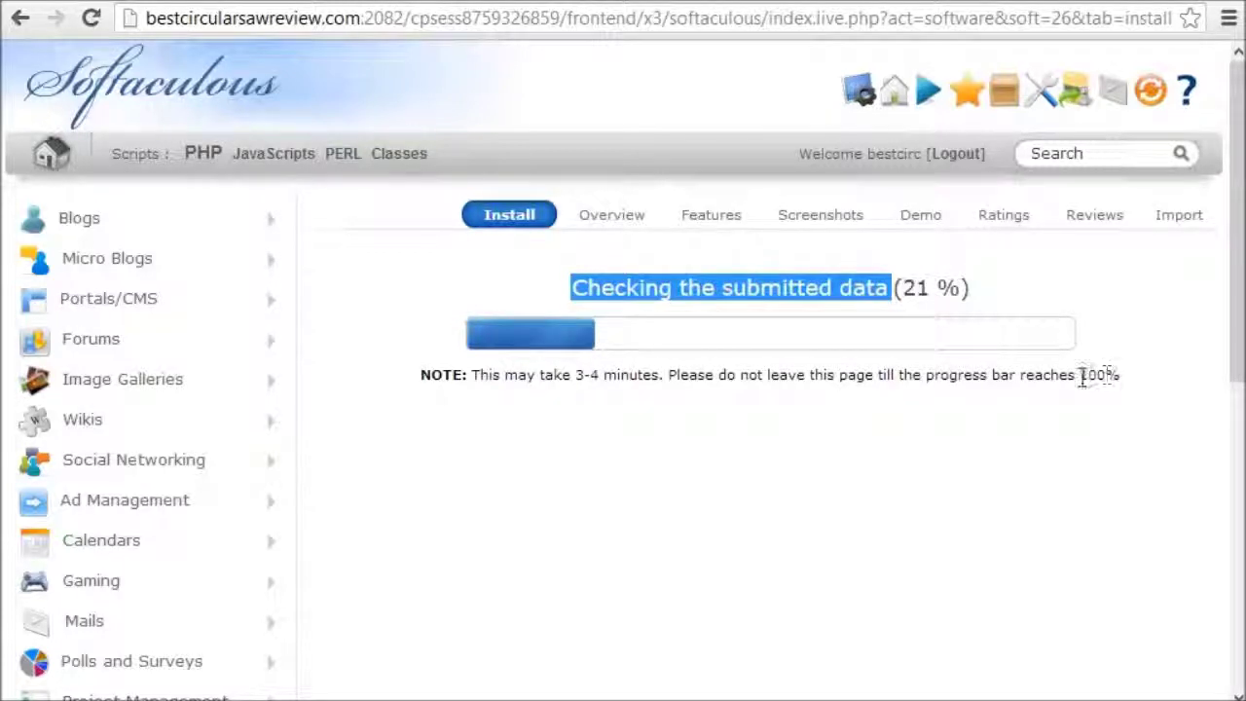
pyautogui.moveTo(1079, 375); pyautogui.dragTo(1122, 376)
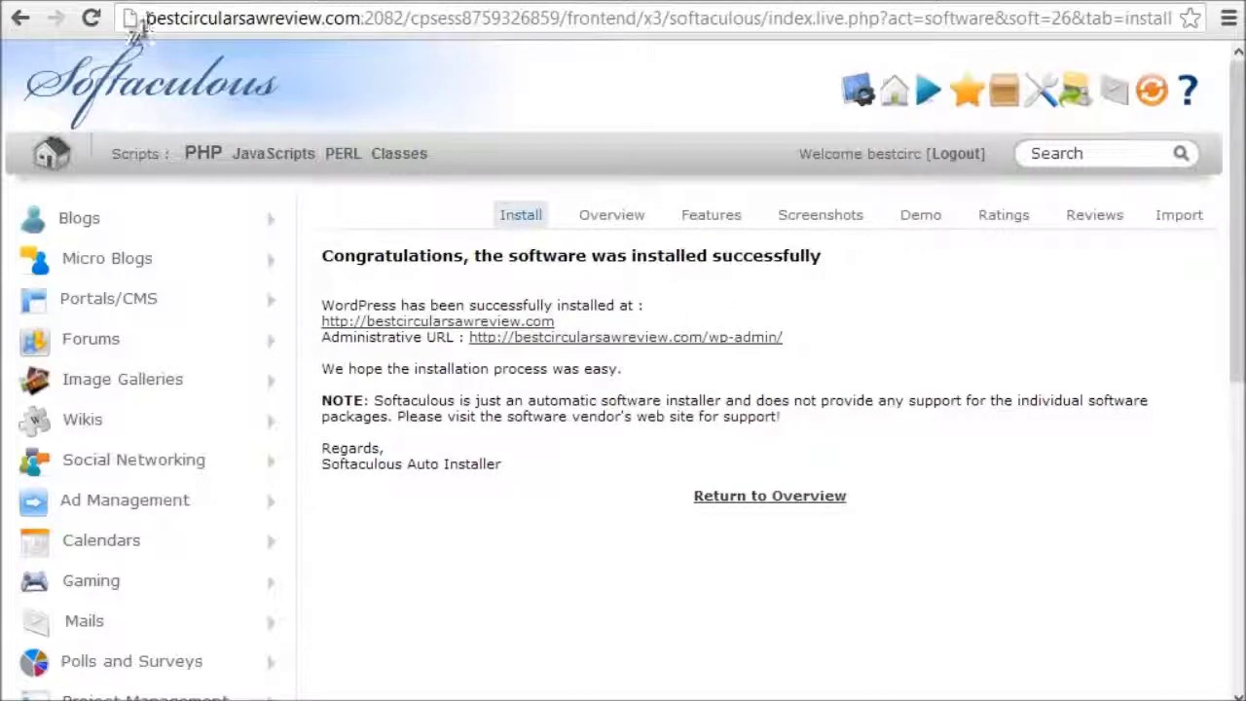
# Step: Load bestcircularsawreview.com and reload it to show the new Best Circular Saw Reviews blog
pyautogui.click(361, 17)
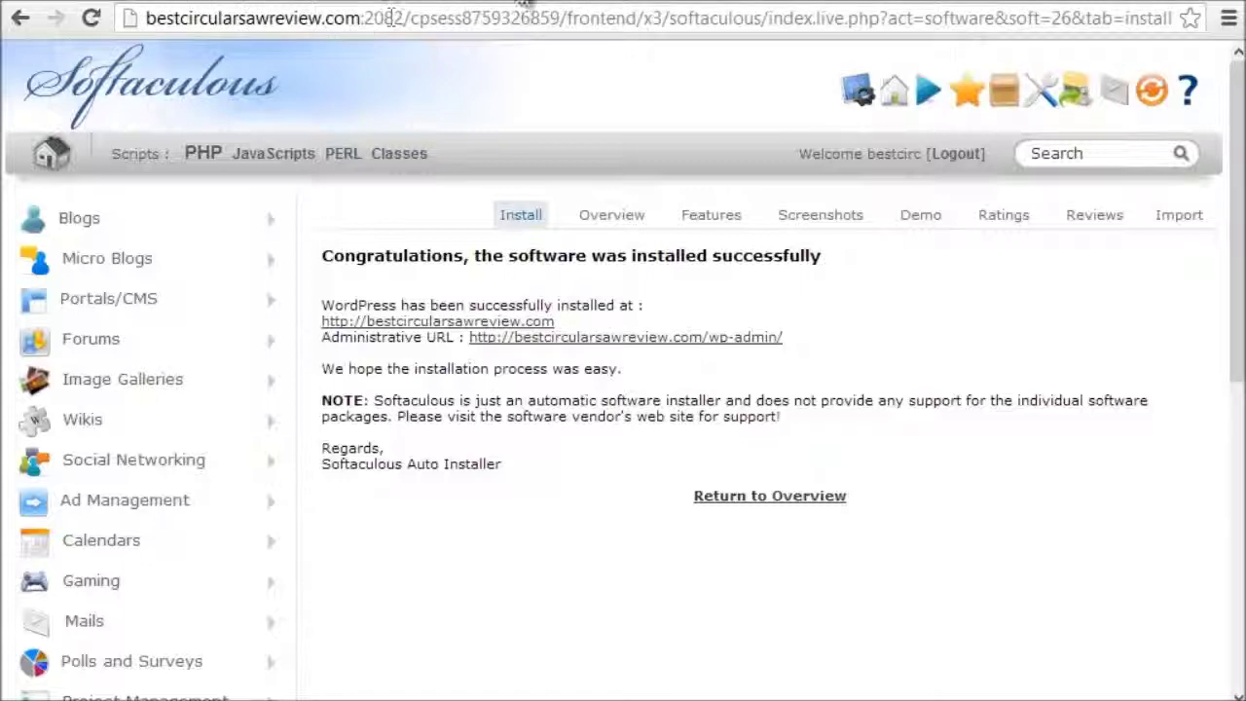
pyautogui.hotkey('shift', 'End')
pyautogui.press('Delete')
pyautogui.press('Return')
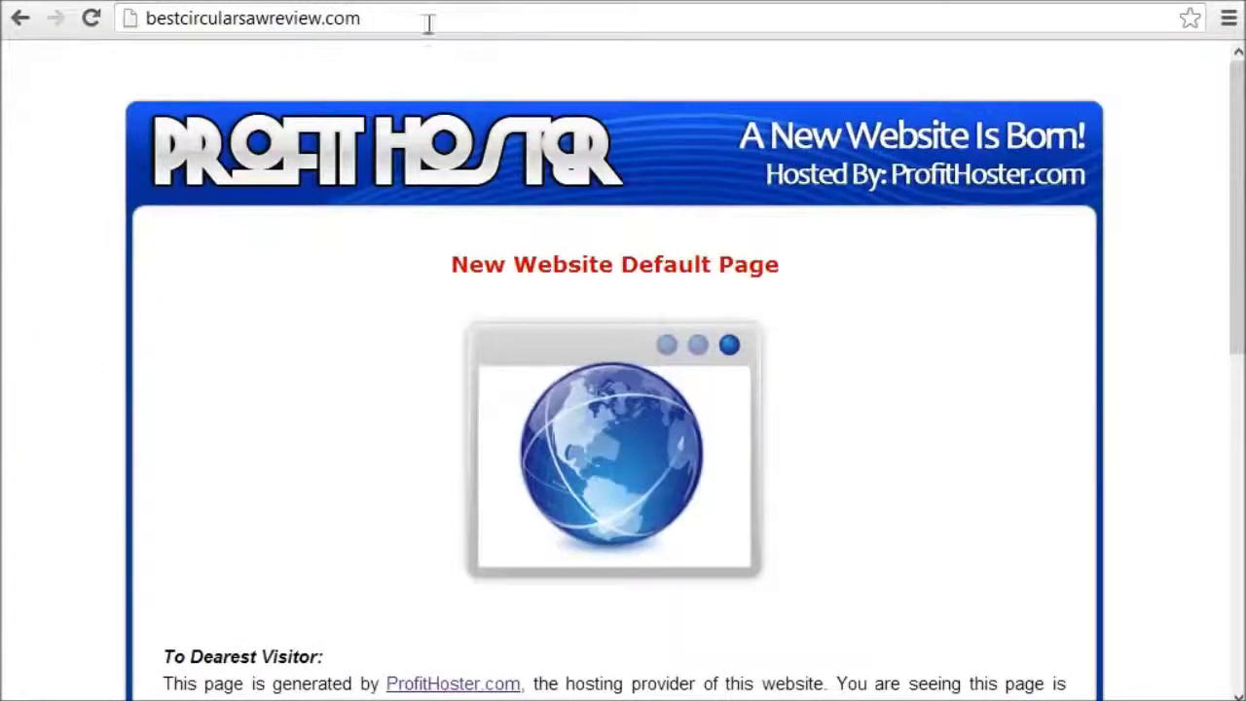
pyautogui.rightClick(40, 132)
pyautogui.click(109, 202)
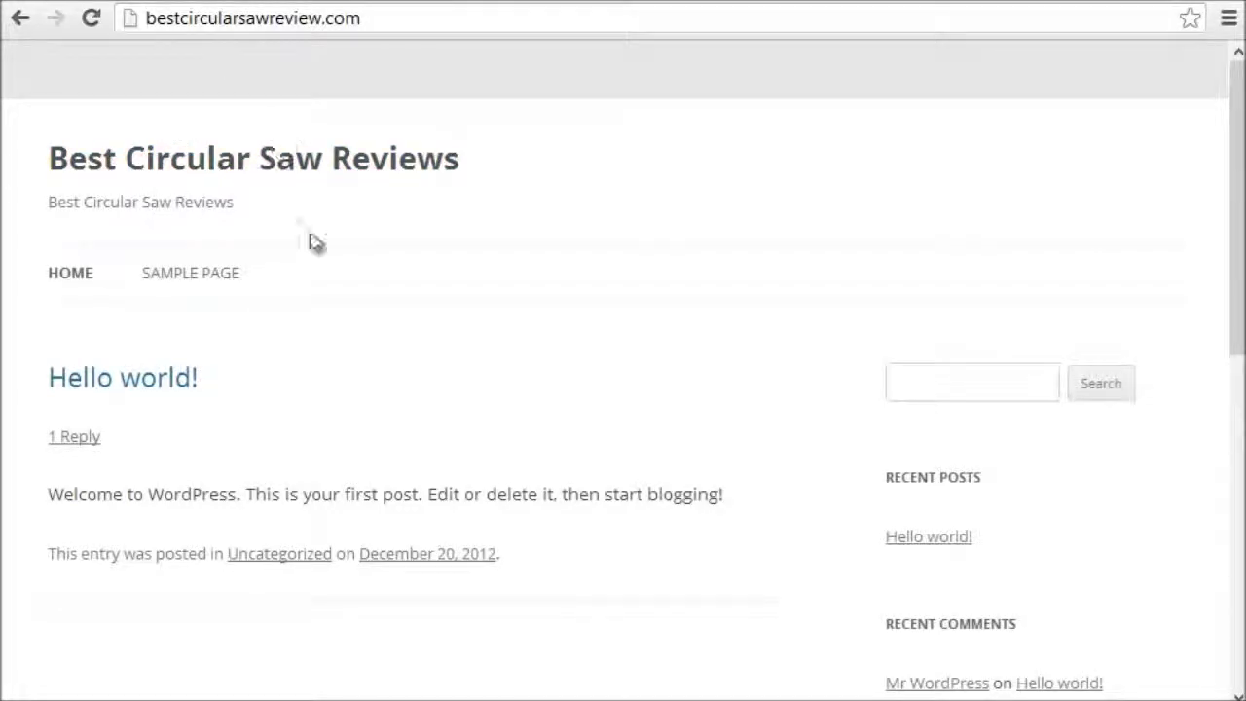
# Step: Return to the Softaculous installation success page
pyautogui.click(366, 19)
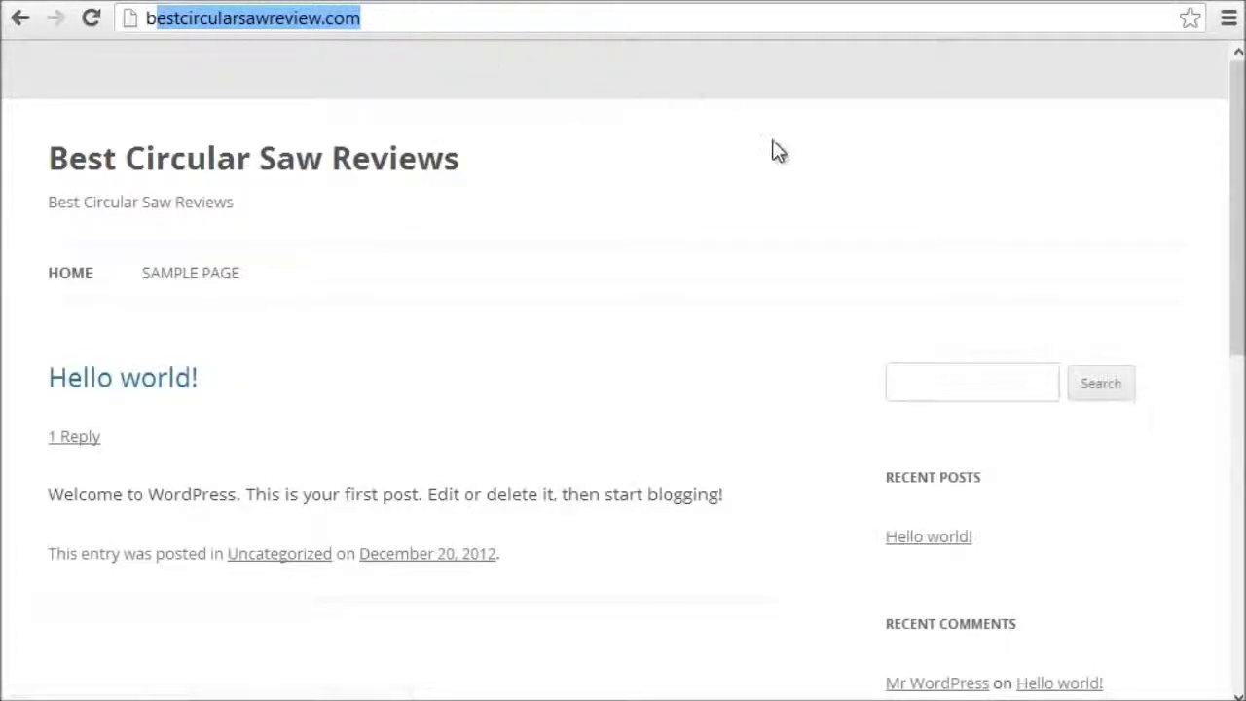
pyautogui.moveTo(1242, 117)
pyautogui.mouseDown()
pyautogui.moveTo(1239, 435)
pyautogui.moveTo(1238, 119)
pyautogui.mouseUp()
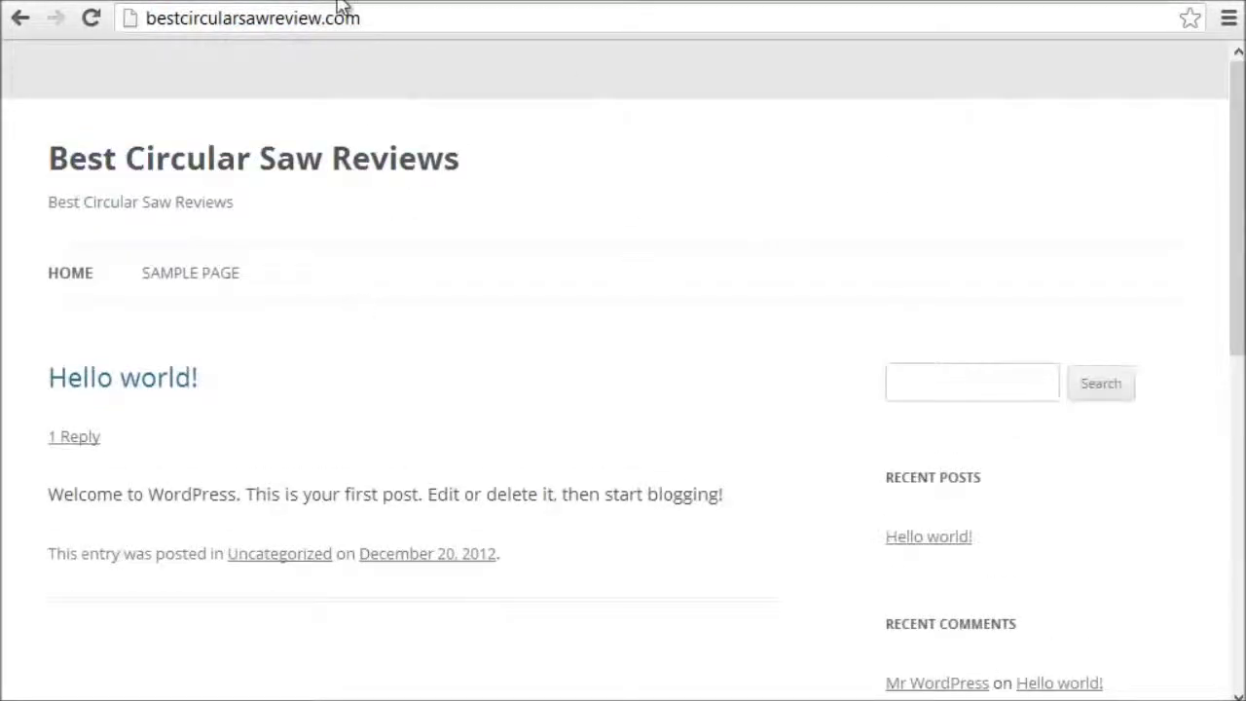
pyautogui.click(350, 2)
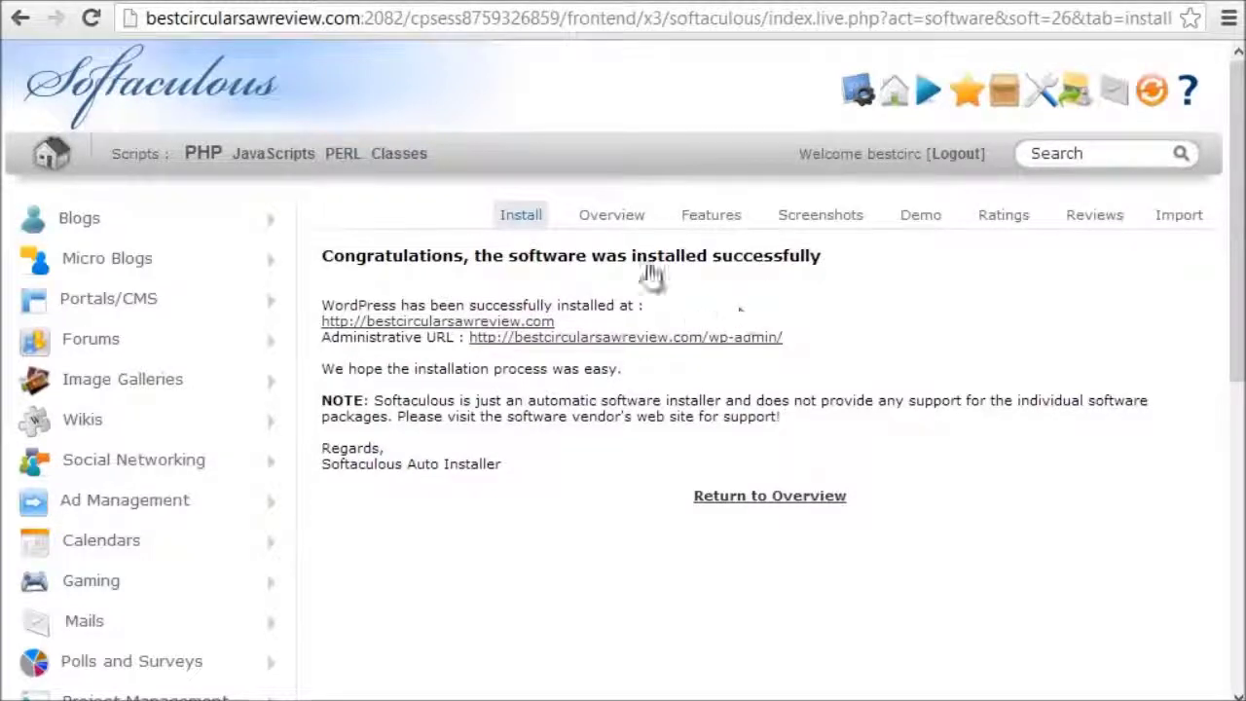
# Step: Open the site's wp-admin Administrative URL in a new tab and switch to it
pyautogui.click(619, 3)
pyautogui.click(384, 3)
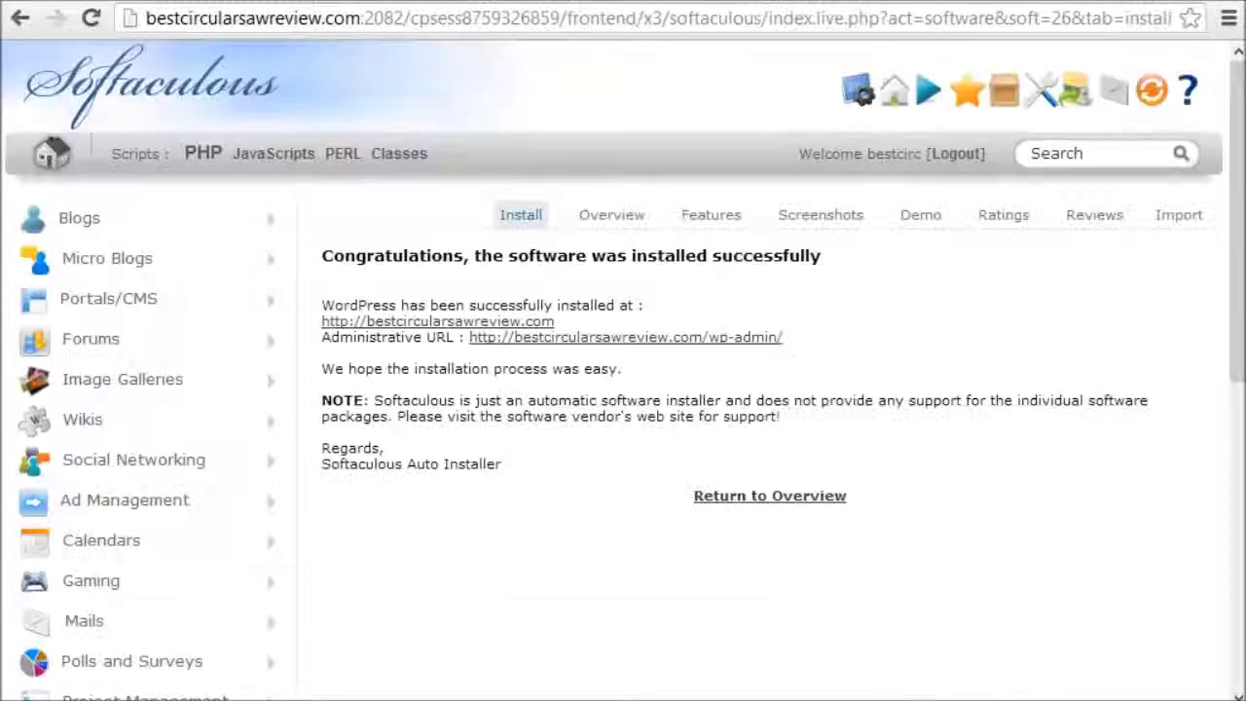
pyautogui.rightClick(714, 343)
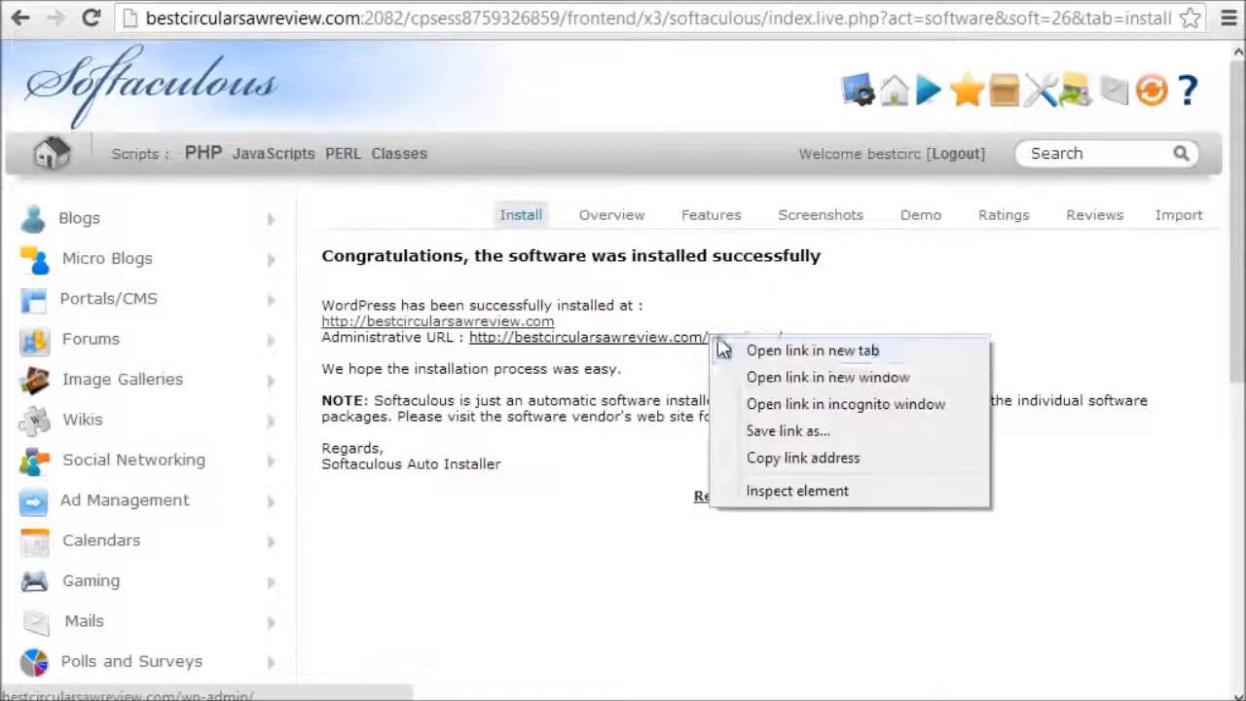
pyautogui.click(740, 352)
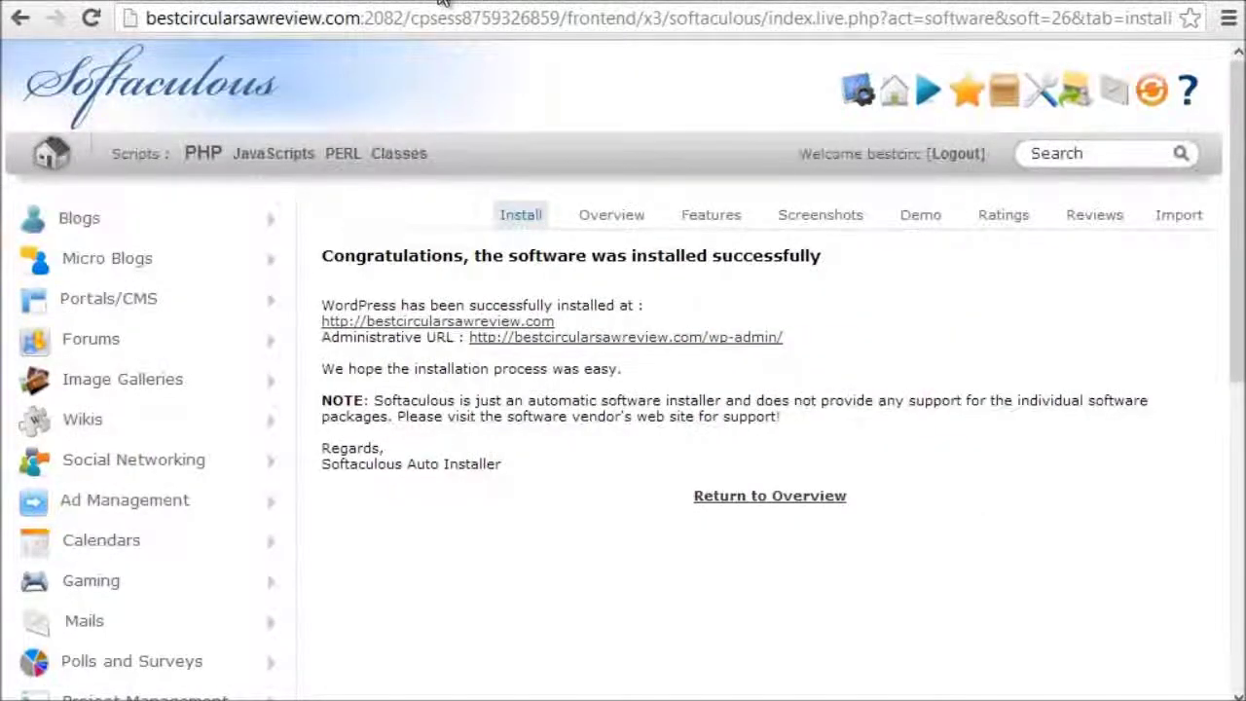
pyautogui.click(467, 5)
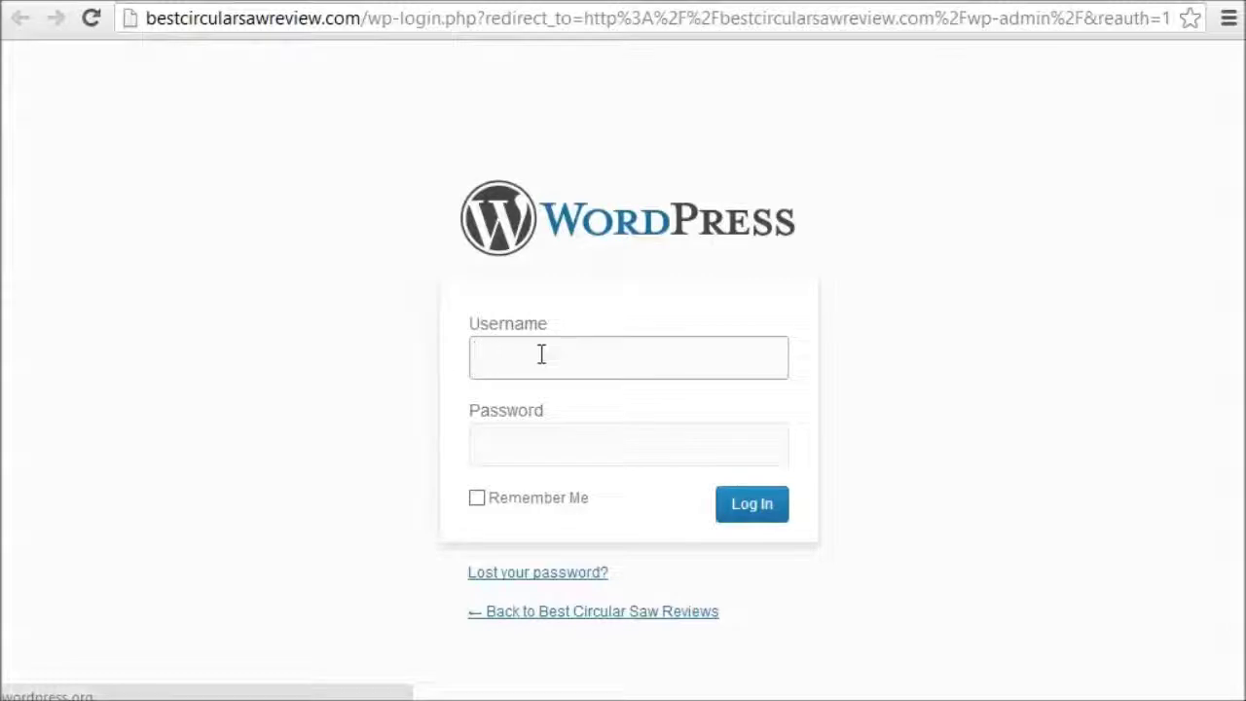
# Step: Sign in to WordPress with the admin username and password
pyautogui.write('amirol')
pyautogui.press('Tab')
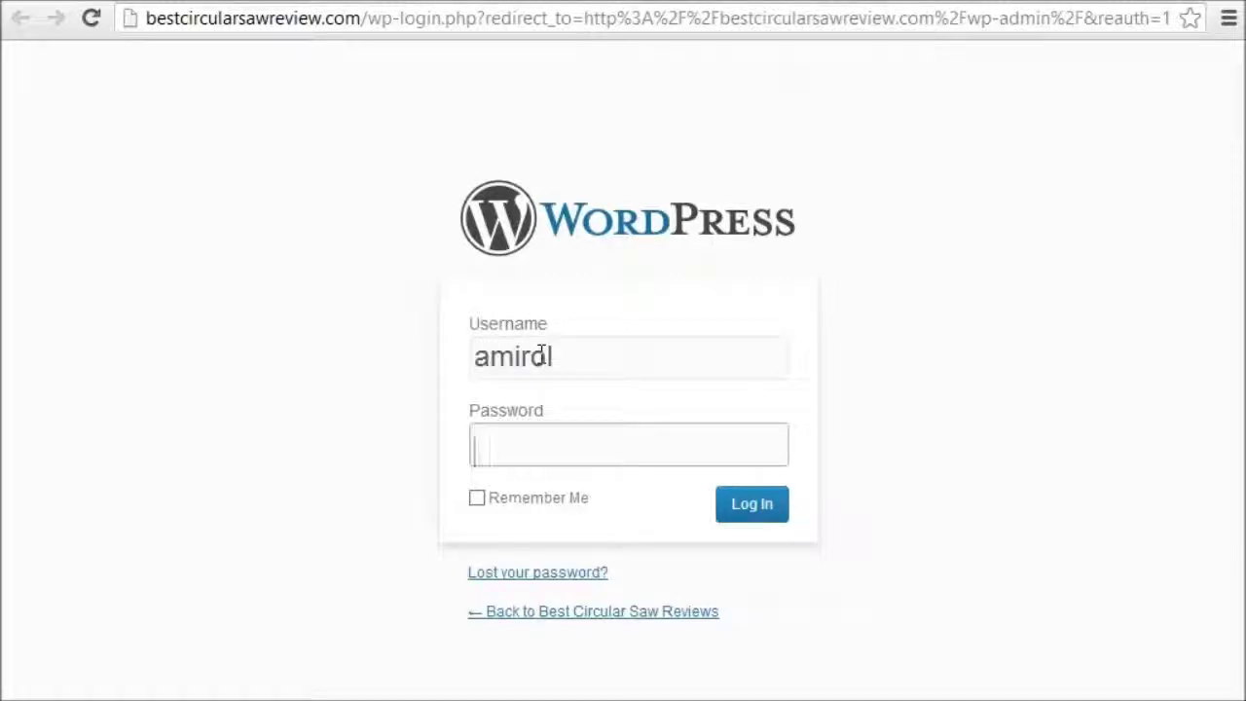
pyautogui.write('••••••••')
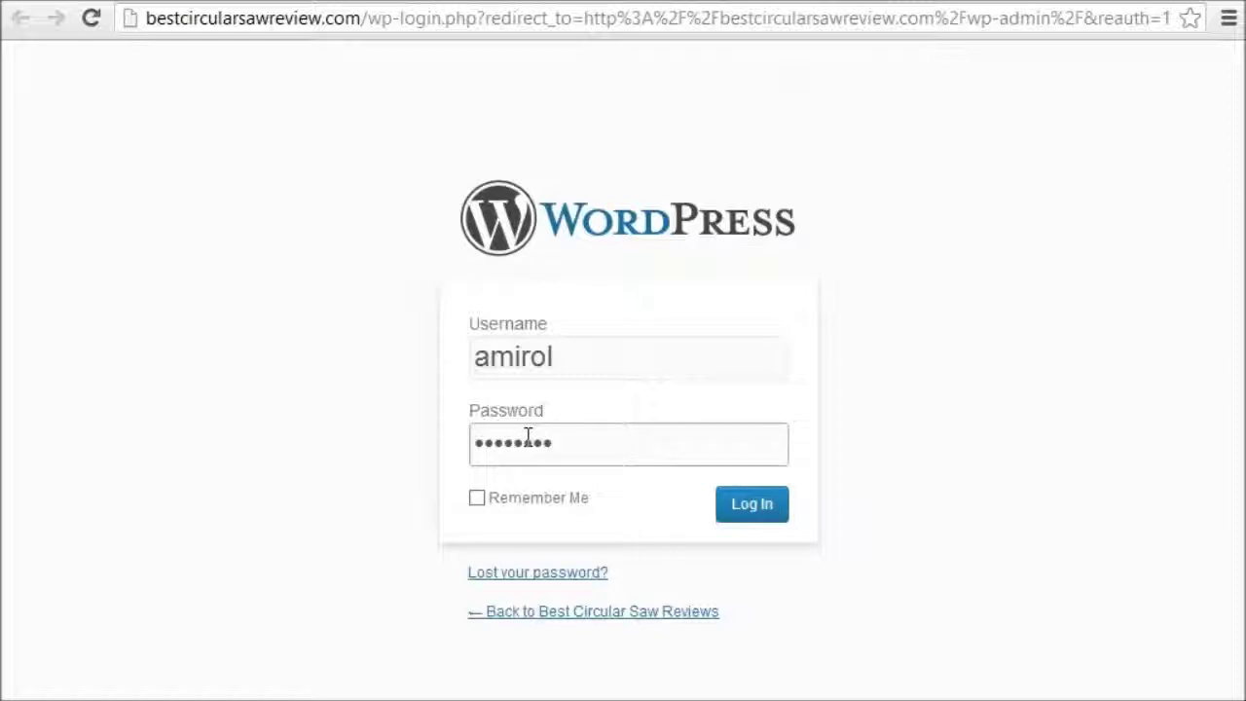
pyautogui.doubleClick(527, 438)
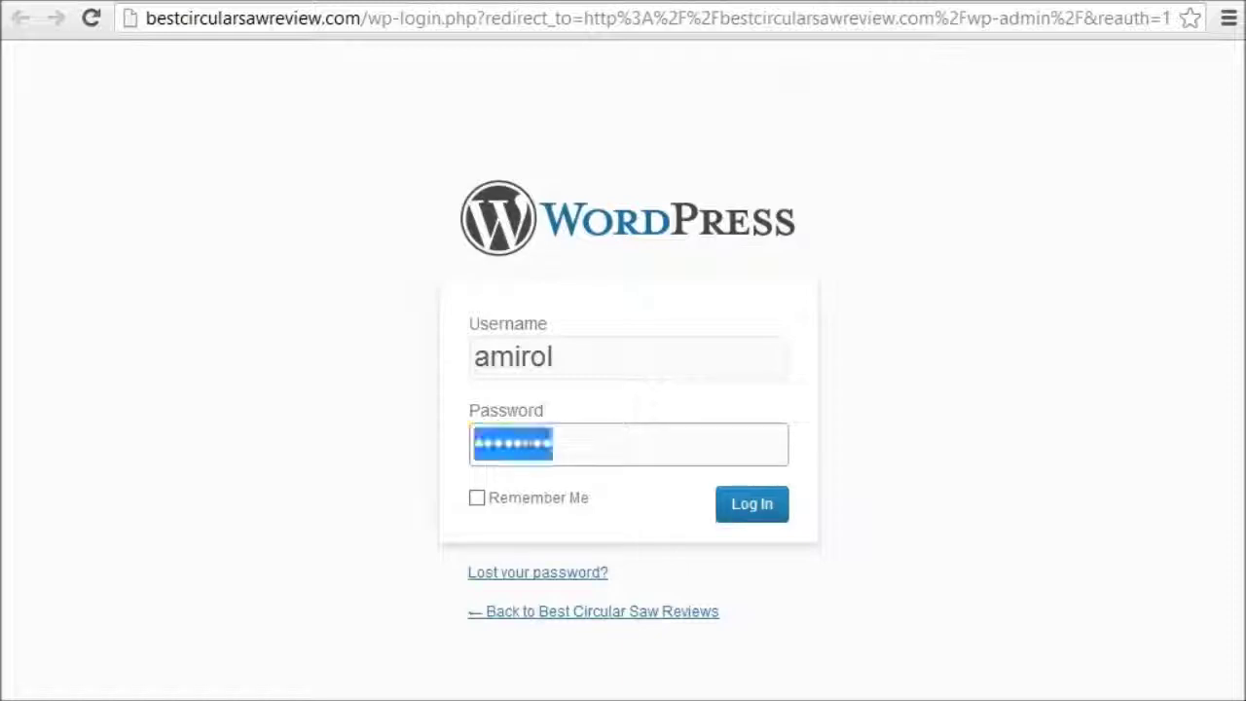
pyautogui.write('••••')
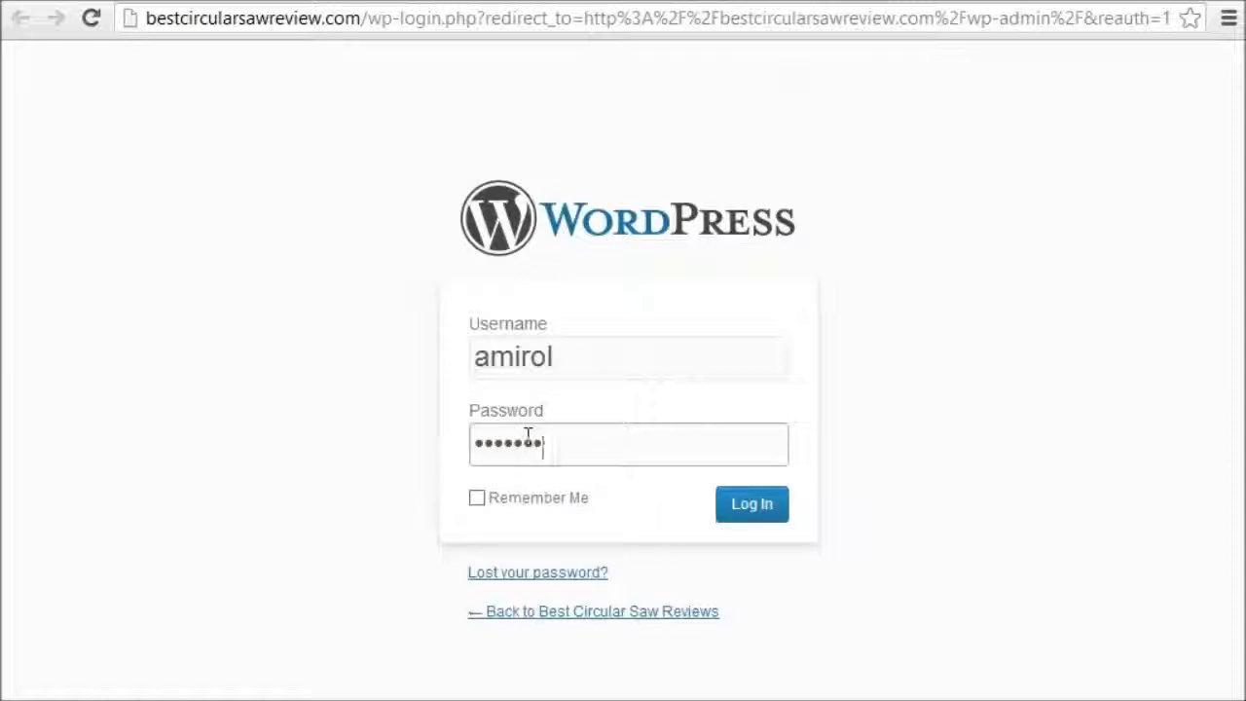
pyautogui.click(748, 509)
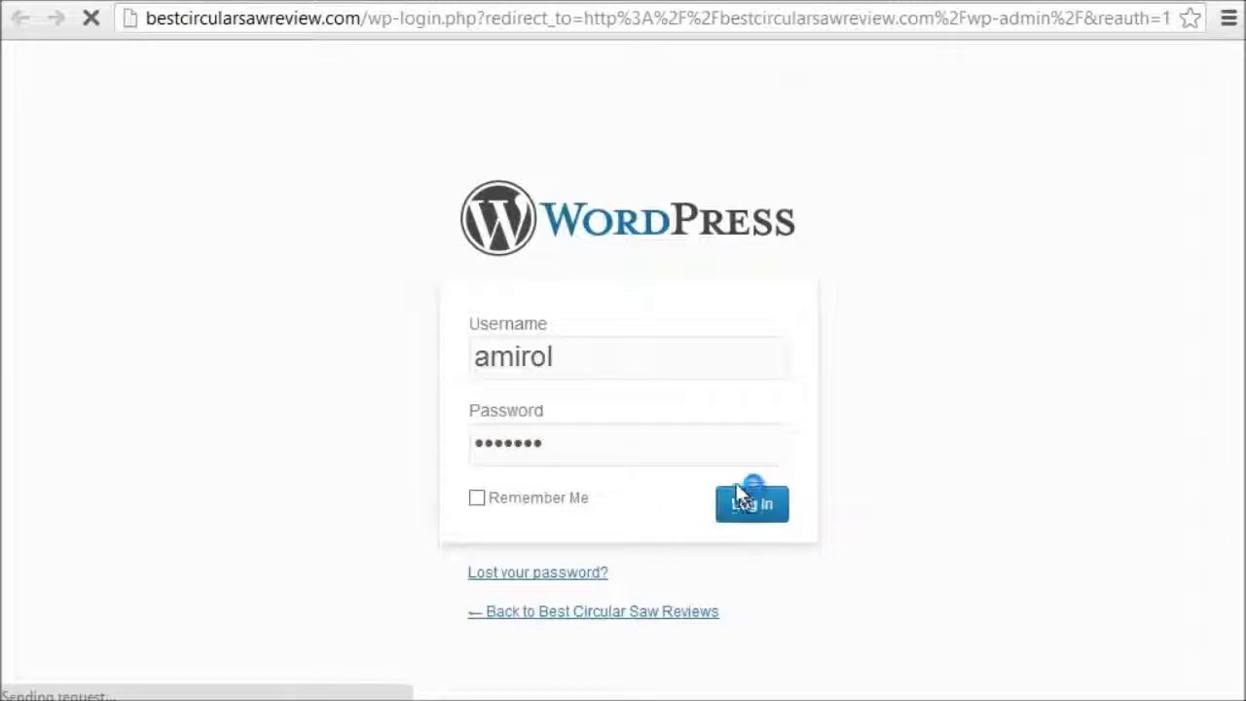